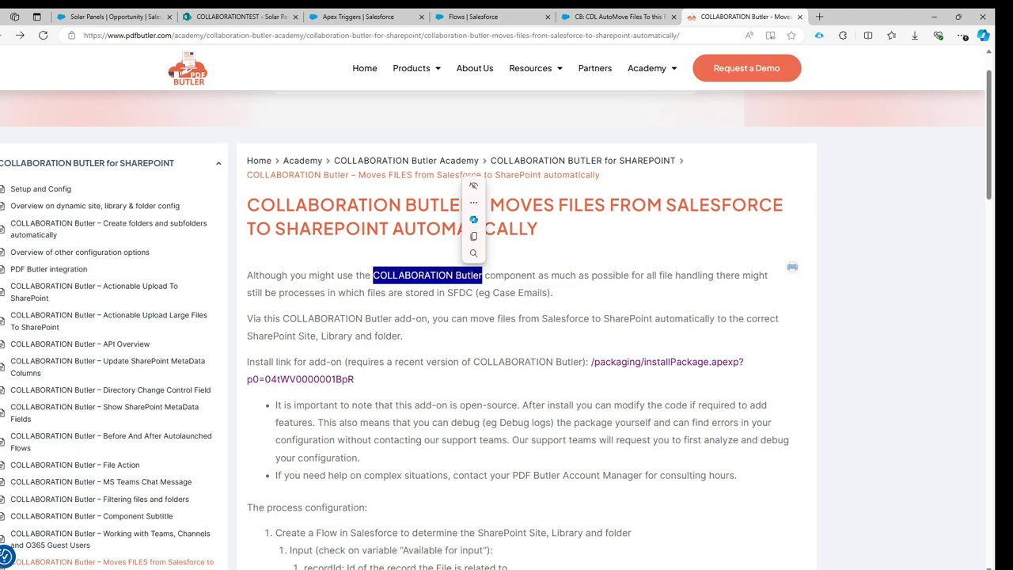
# - Highlight the add-on version requirement in the documentation, and switch to the CDL AutoMove Files flow in Flow Builder
pyautogui.moveTo(310, 362); pyautogui.dragTo(584, 362)
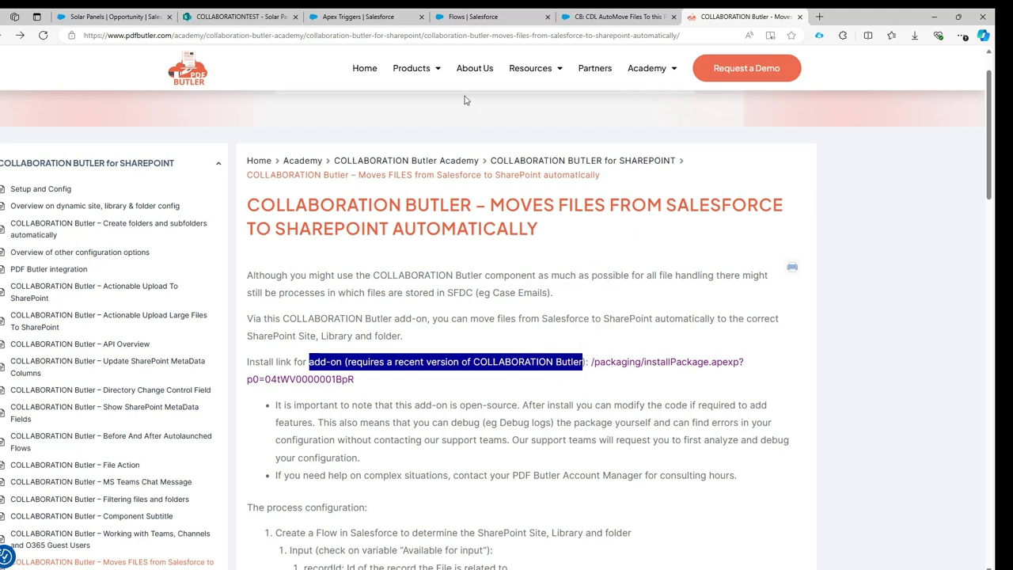
pyautogui.click(461, 19)
pyautogui.click(590, 19)
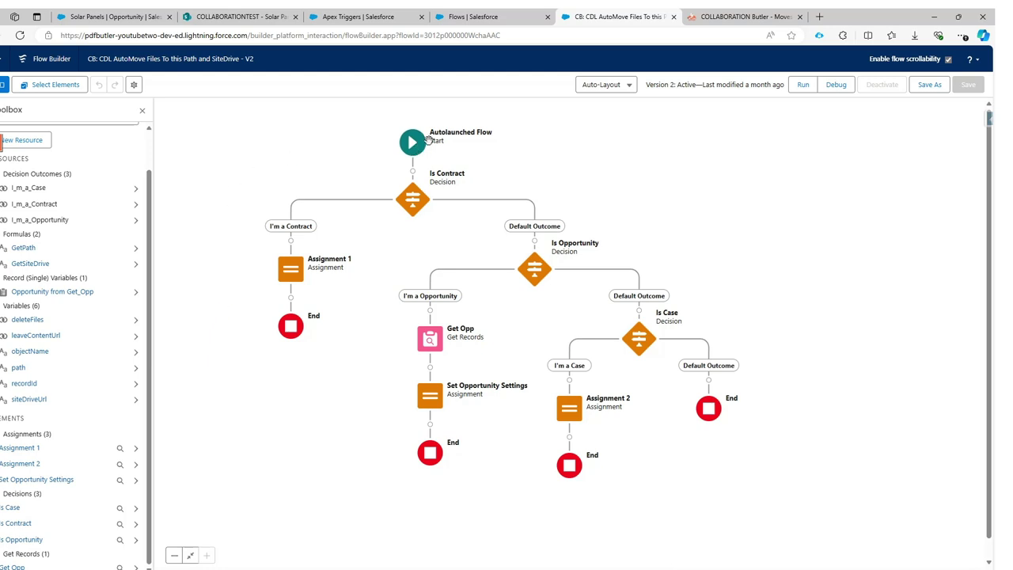
# - Inspect the recordId and objectName variables for their availability outside the flow, leaving both unchanged
pyautogui.click(22, 385)
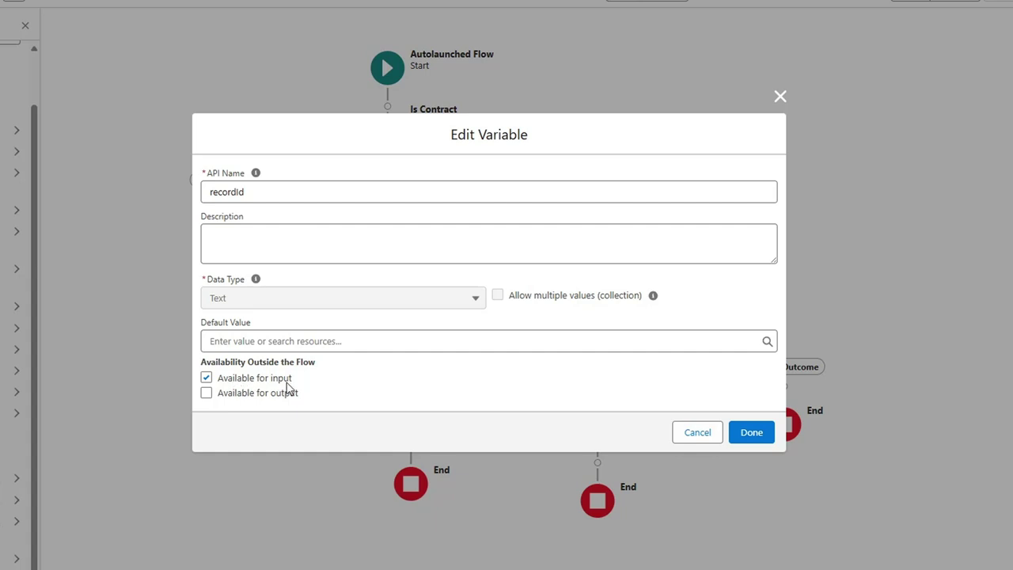
pyautogui.click(690, 436)
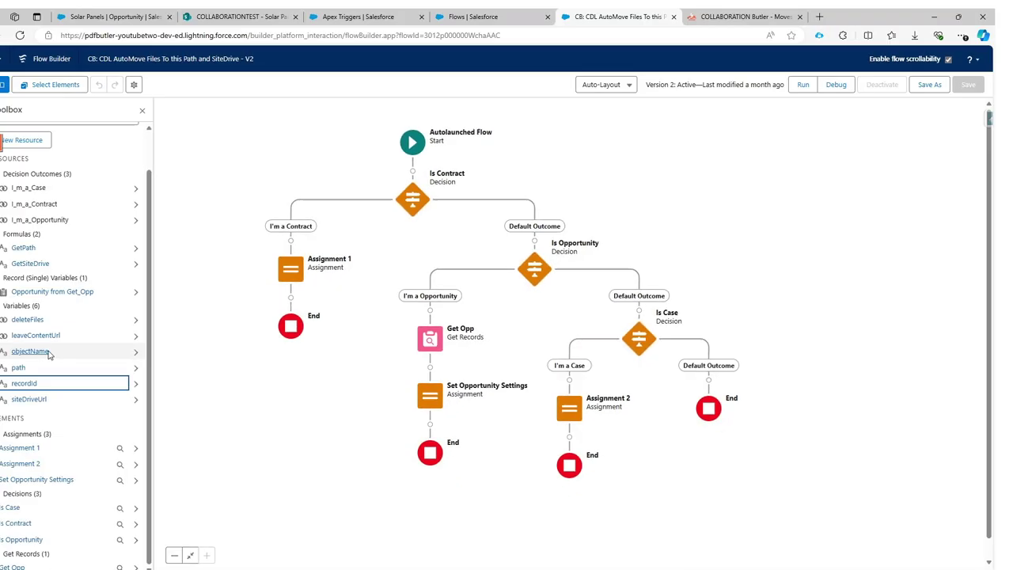
pyautogui.click(47, 353)
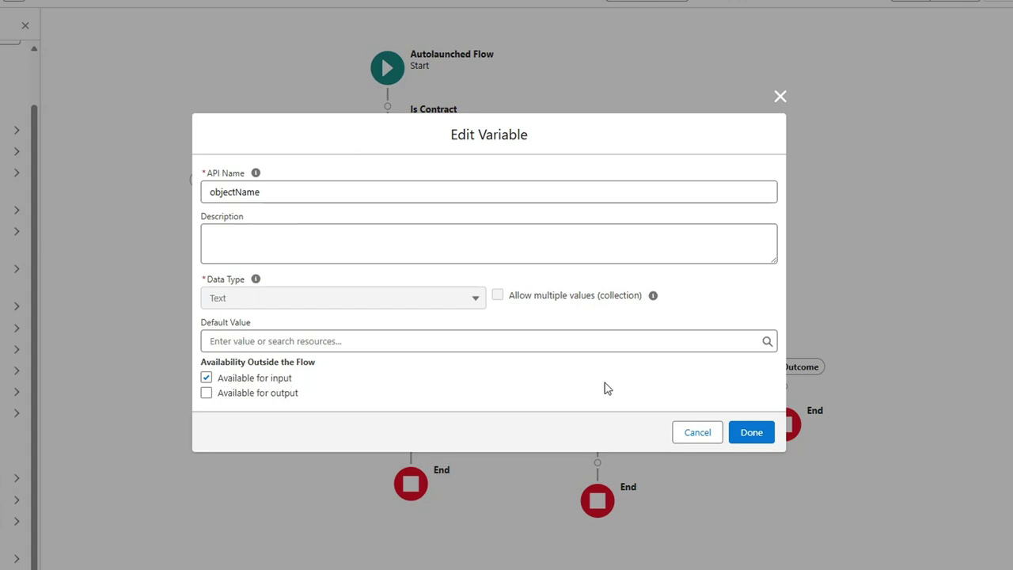
pyautogui.click(700, 439)
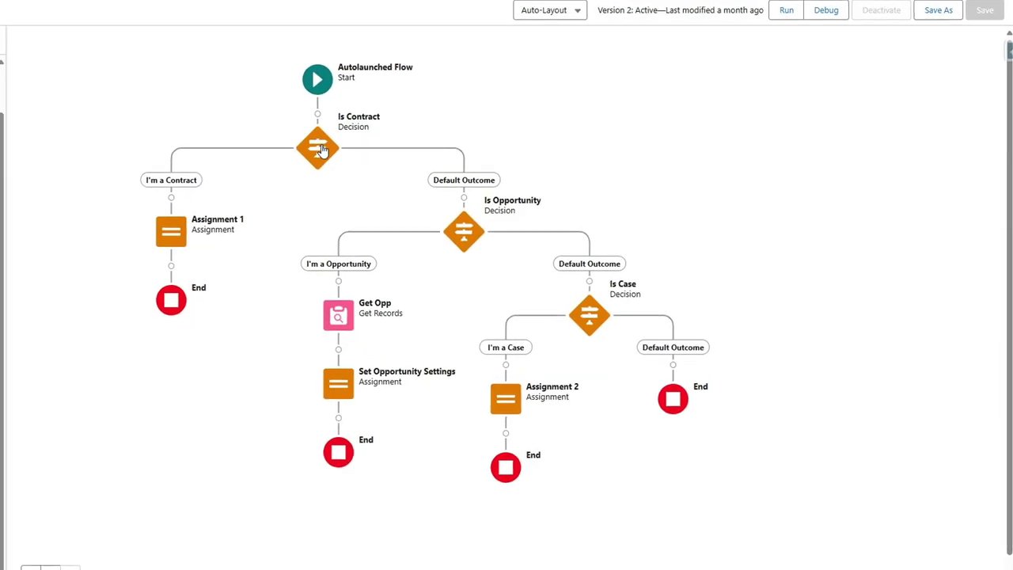
# - Review the outcome conditions of the Is Contract and Is Opportunity decisions
pyautogui.doubleClick(320, 150)
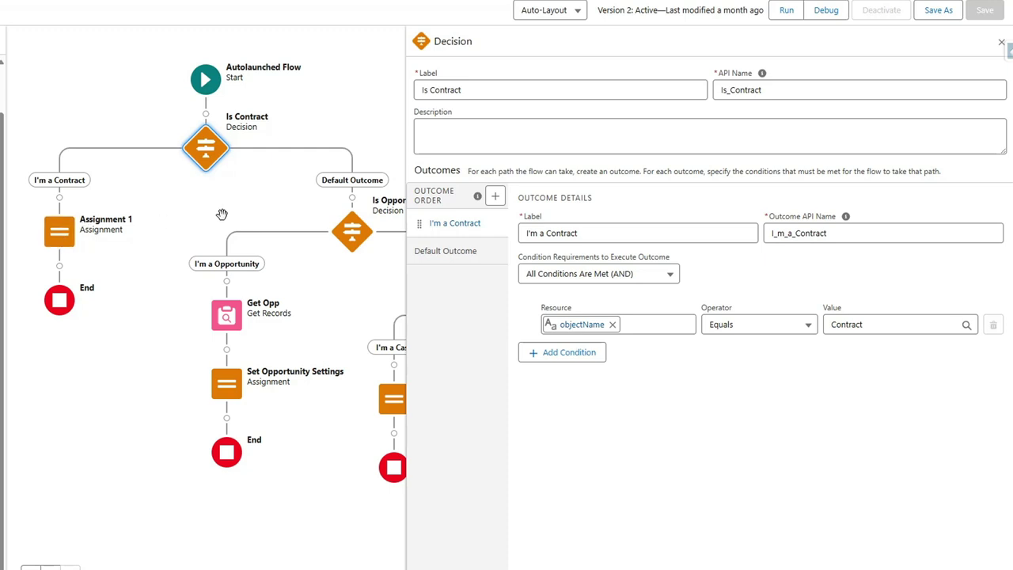
pyautogui.moveTo(269, 199); pyautogui.dragTo(188, 170)
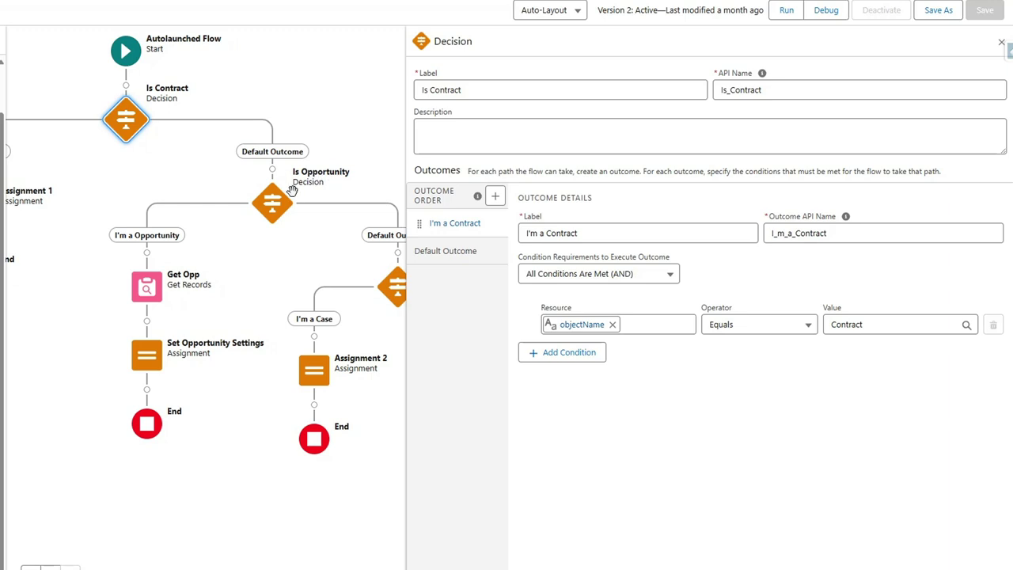
pyautogui.click(279, 205)
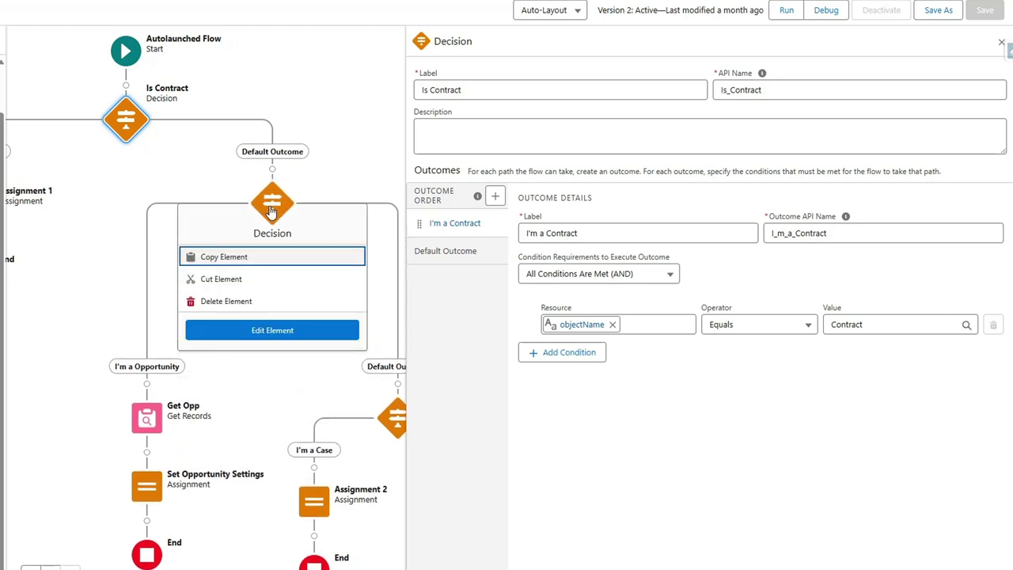
pyautogui.click(272, 331)
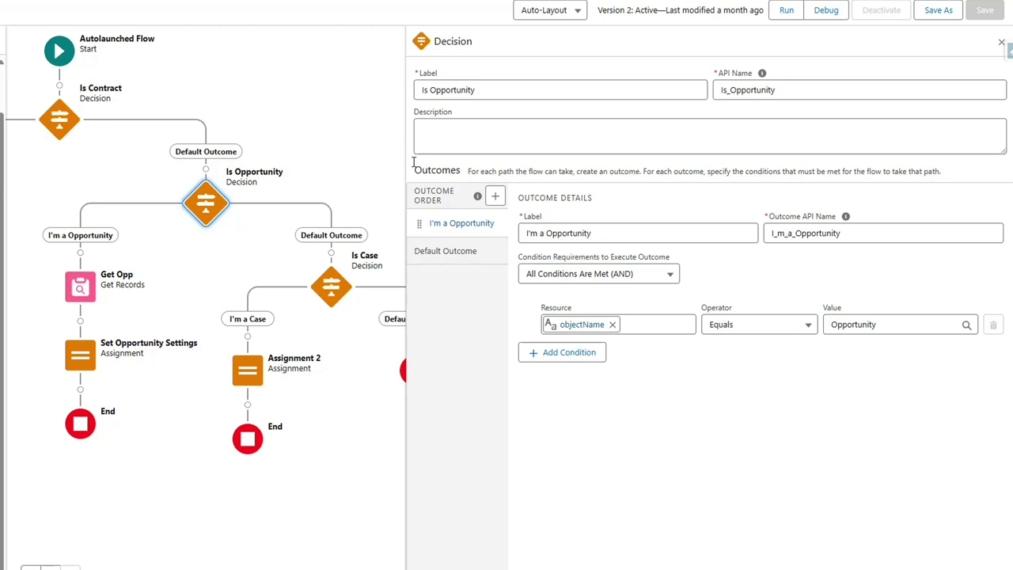
# - Examine the Get Opp element's record filter and the Opportunity fields it stores
pyautogui.click(80, 290)
pyautogui.click(81, 435)
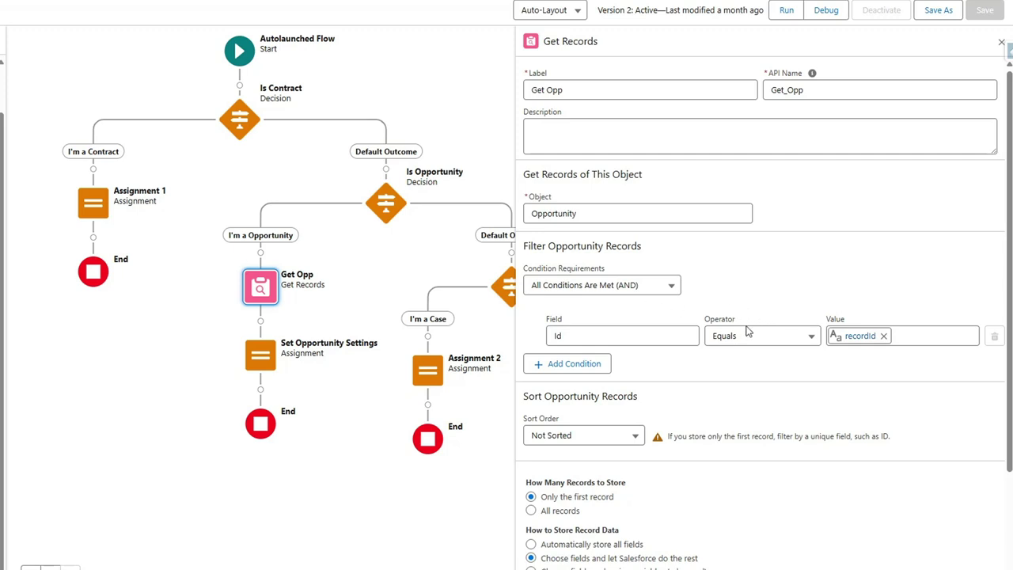
pyautogui.click(589, 337)
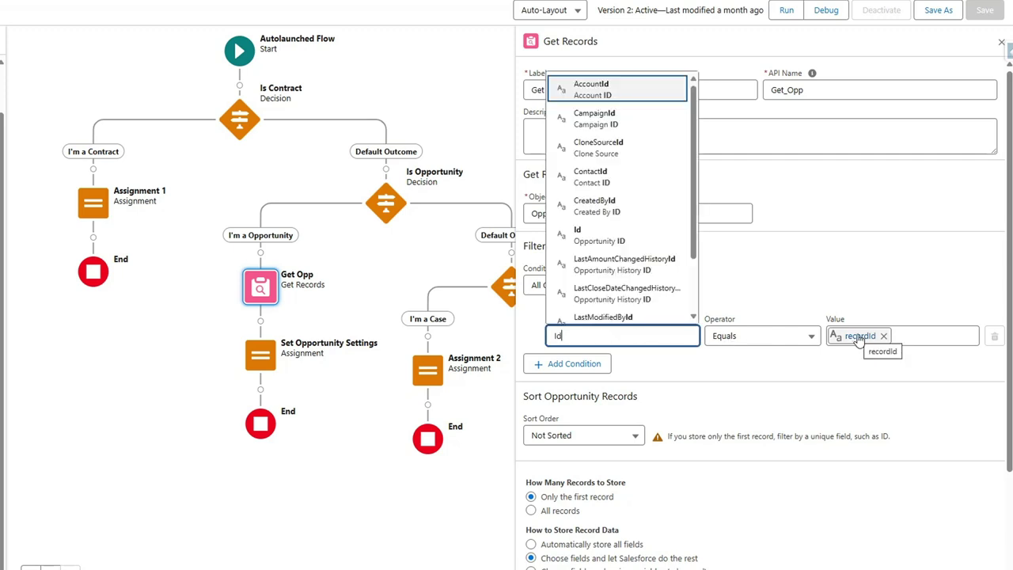
pyautogui.click(774, 394)
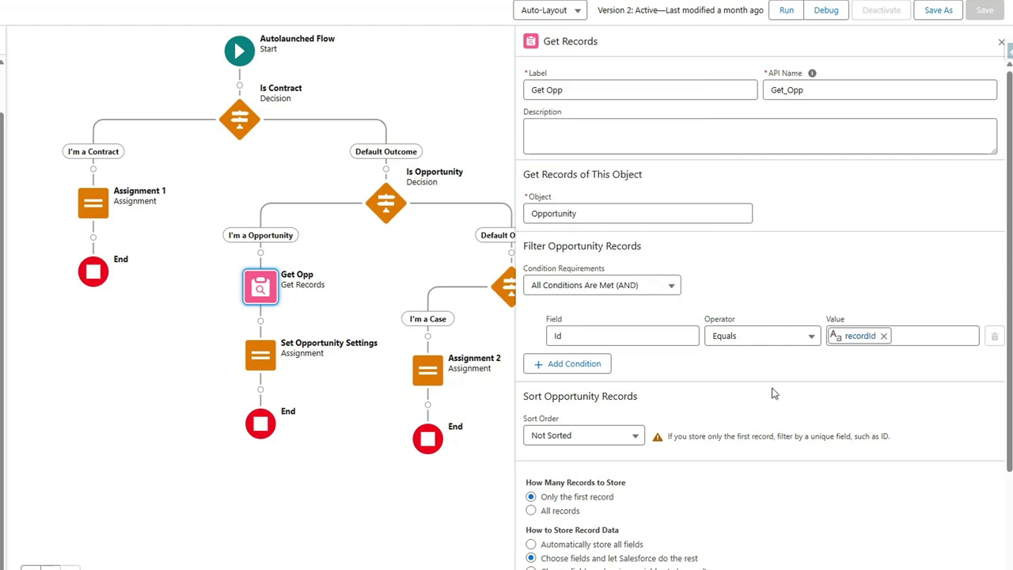
pyautogui.scroll(-2, 775, 393)
pyautogui.scroll(-1, 774, 393)
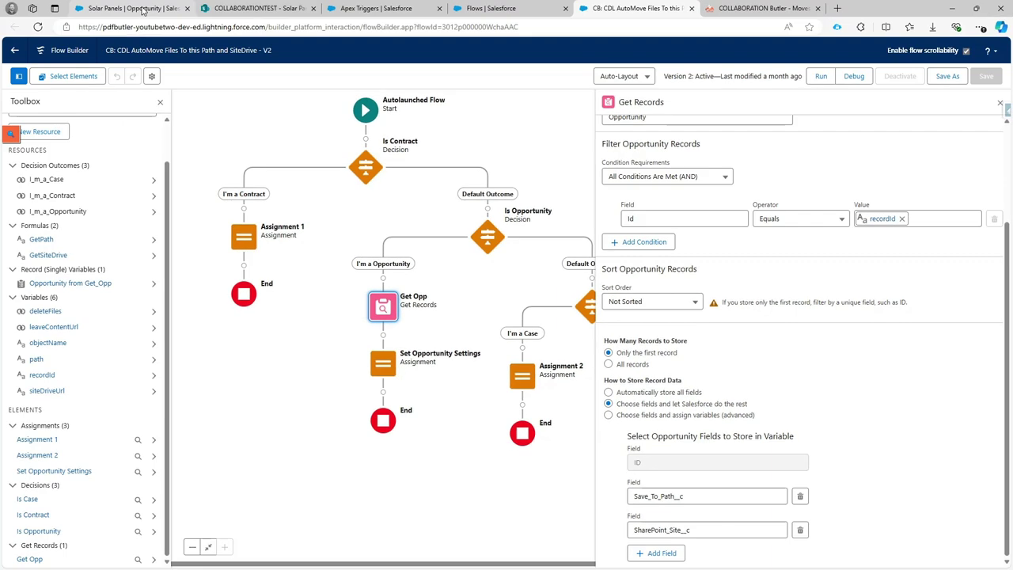
# - Switch to the Solar Panels opportunity and find the SharePoint Site field under System Information
pyautogui.click(143, 10)
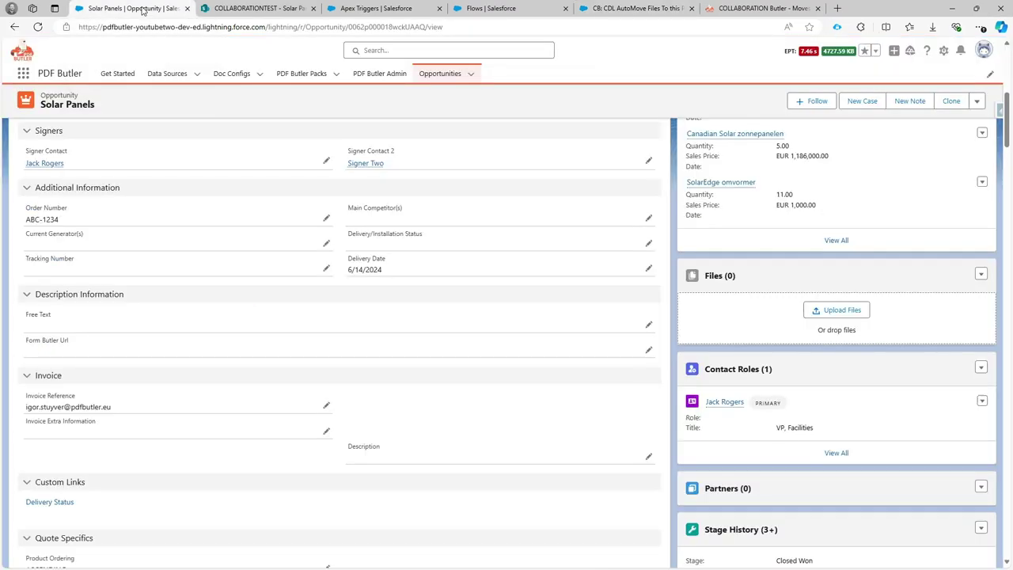
pyautogui.scroll(1, 176, 204)
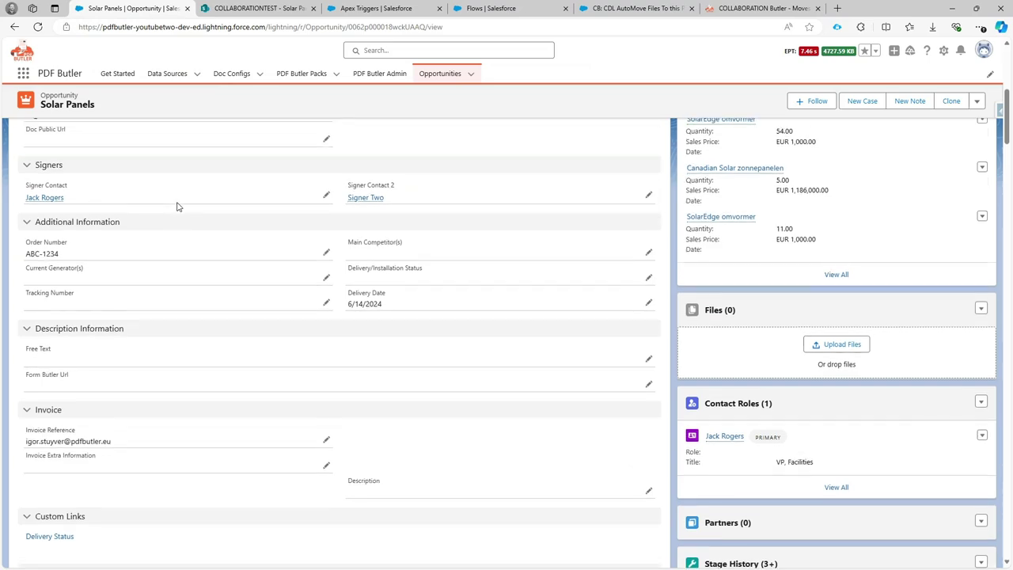
pyautogui.scroll(-4, 177, 208)
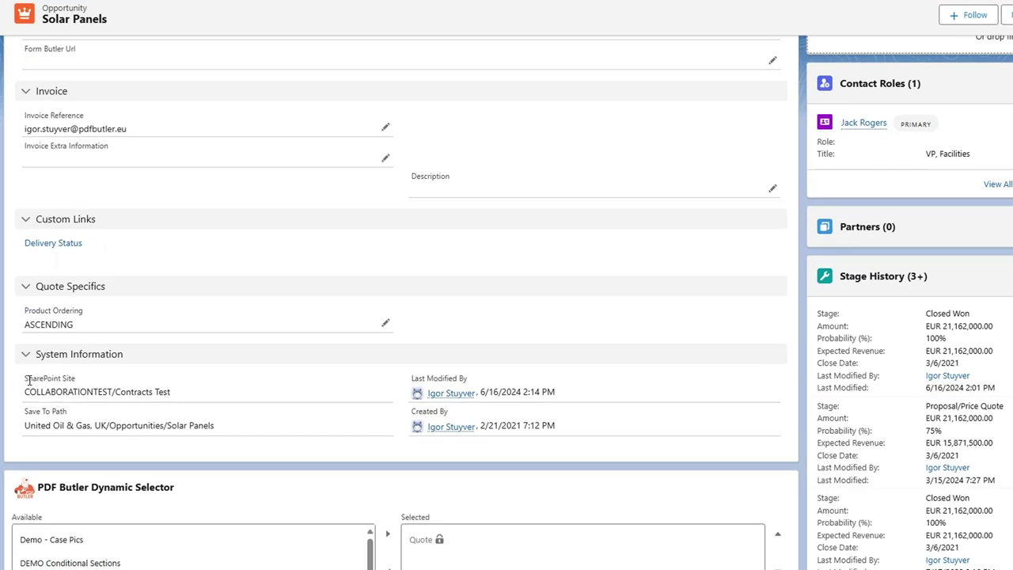
pyautogui.moveTo(25, 404); pyautogui.dragTo(78, 385)
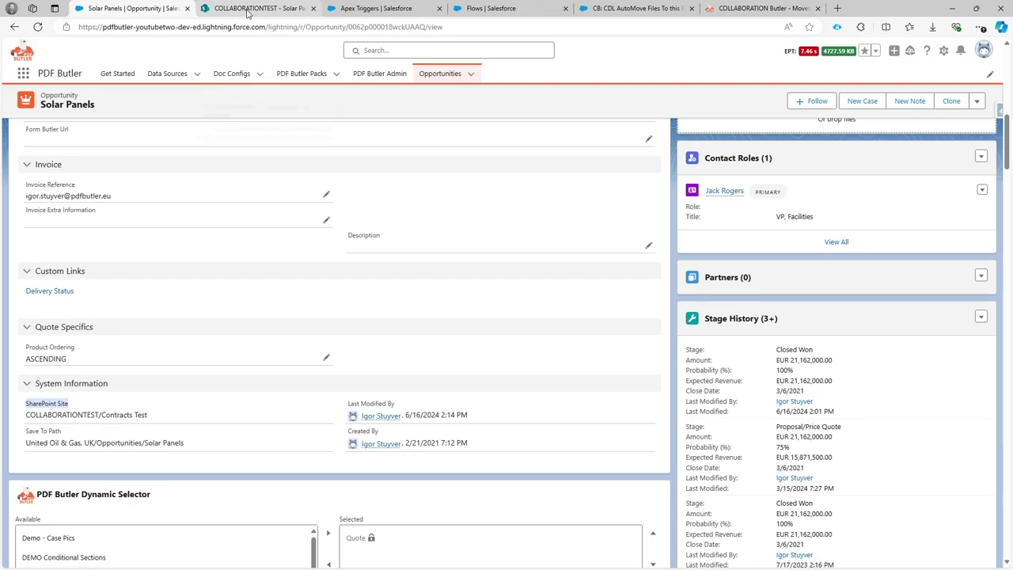
# - Compare the site and library part of the SharePoint URL with the opportunity's SharePoint Site value
pyautogui.click(247, 9)
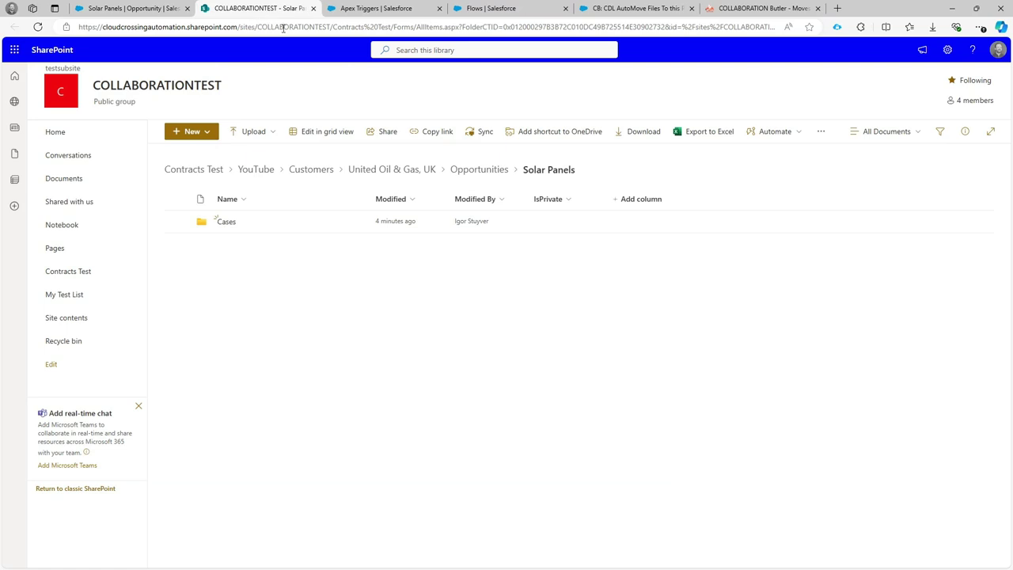
pyautogui.doubleClick(281, 27)
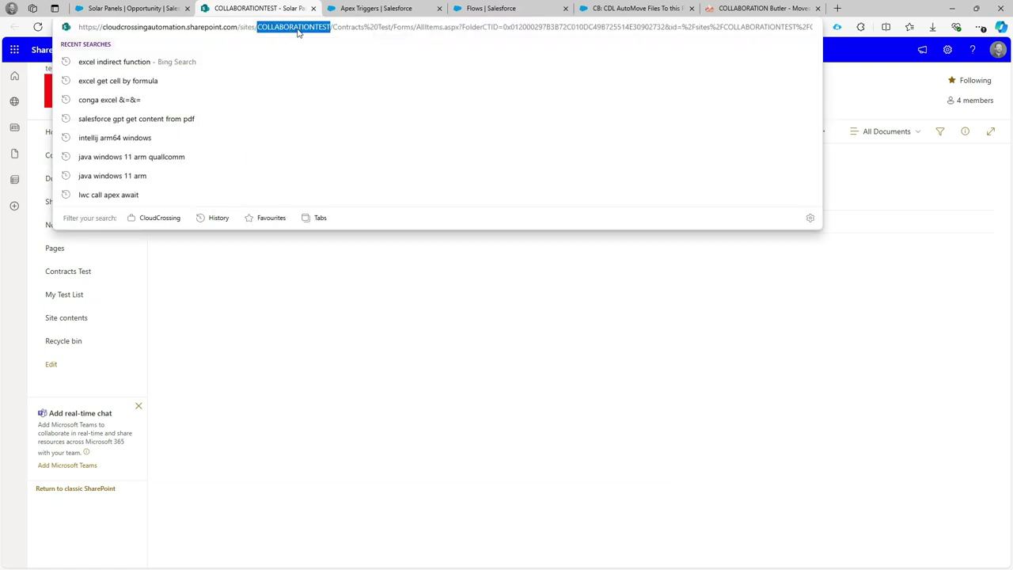
pyautogui.moveTo(298, 31); pyautogui.dragTo(385, 34)
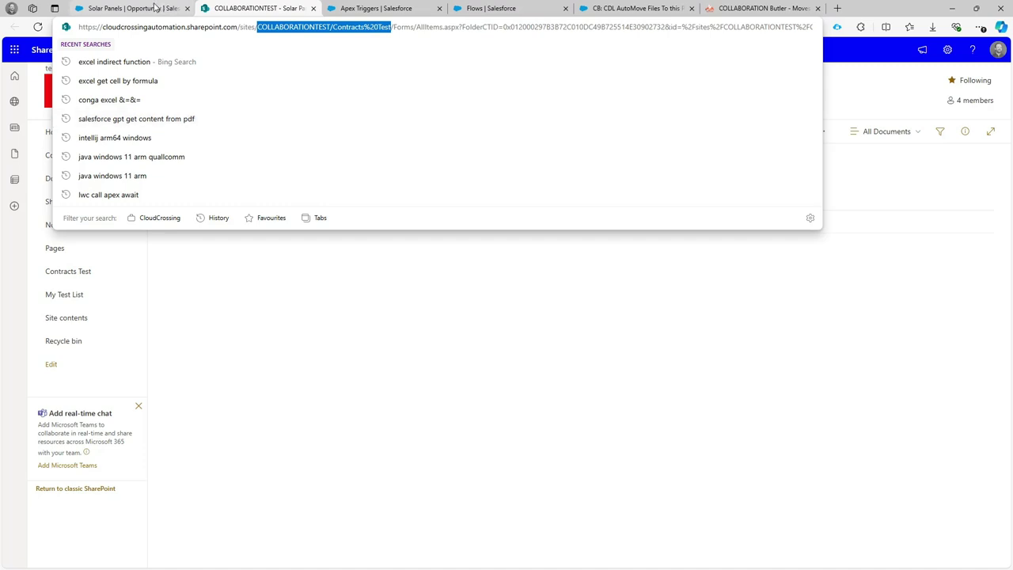
pyautogui.click(156, 8)
pyautogui.moveTo(151, 417); pyautogui.dragTo(46, 423)
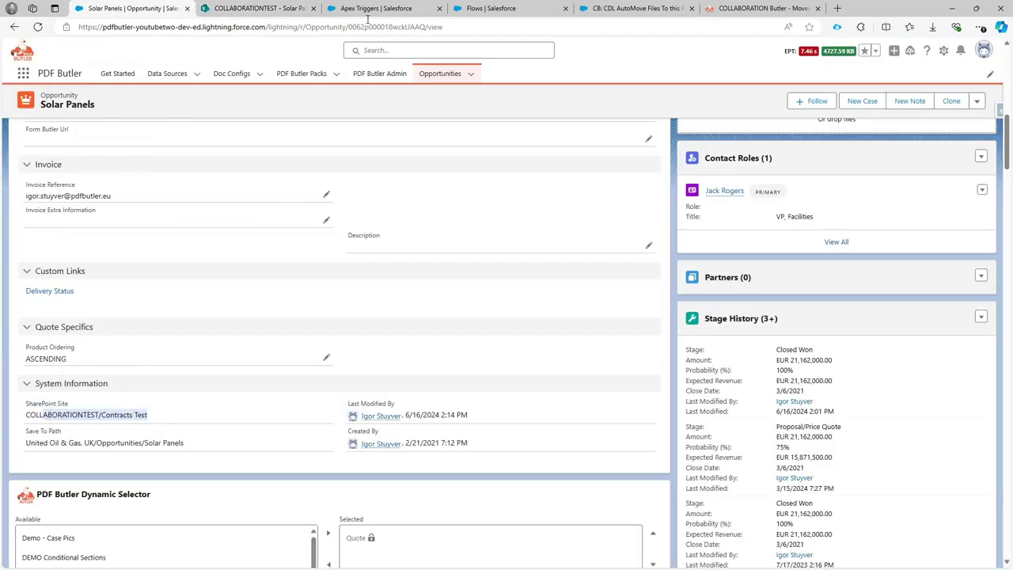
pyautogui.click(296, 11)
# - Return to the flow and review the Set Opportunity Settings assignment and the siteDriveUrl variable's output availability
pyautogui.click(586, 8)
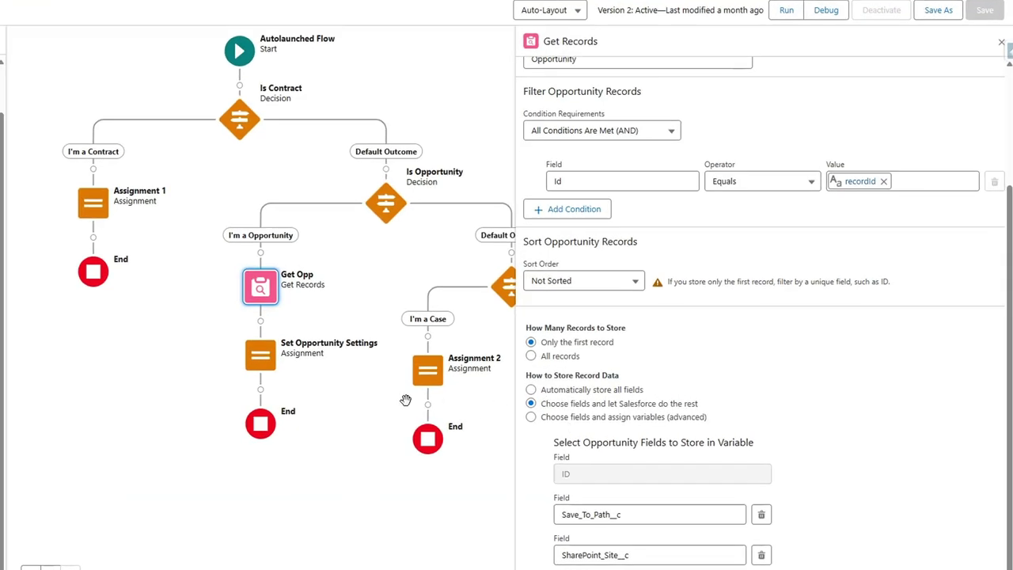
pyautogui.click(258, 361)
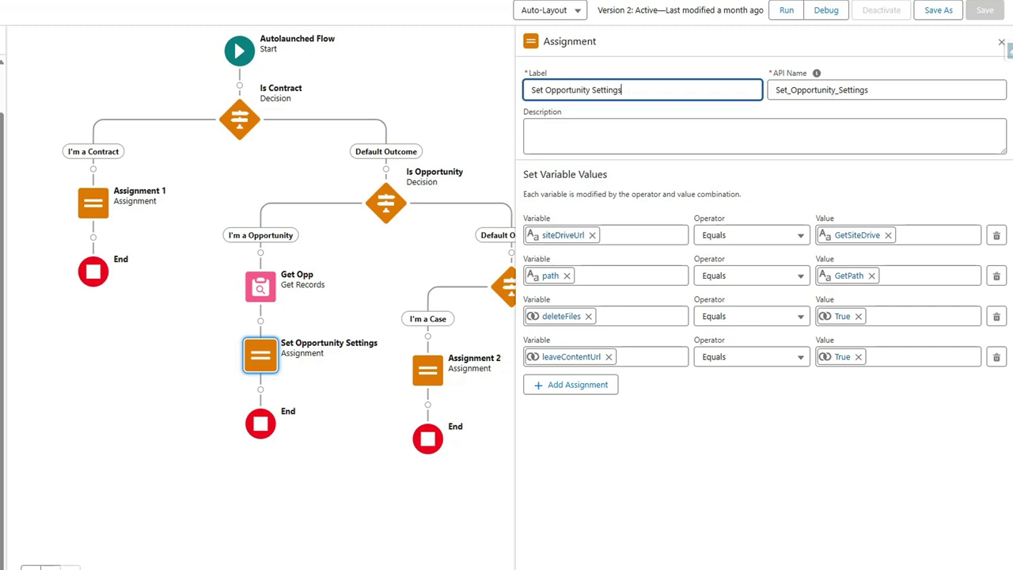
pyautogui.click(42, 390)
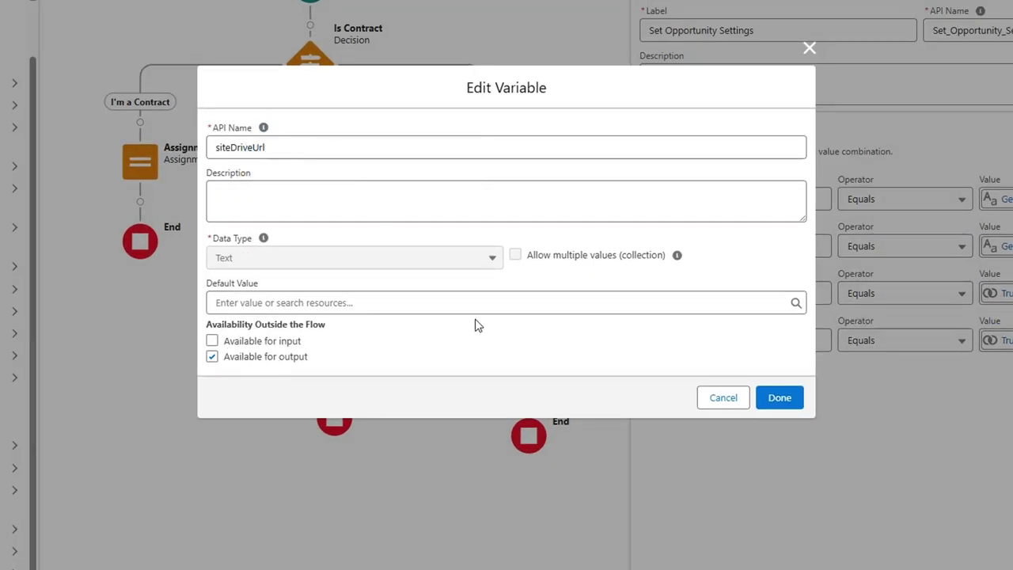
pyautogui.click(709, 399)
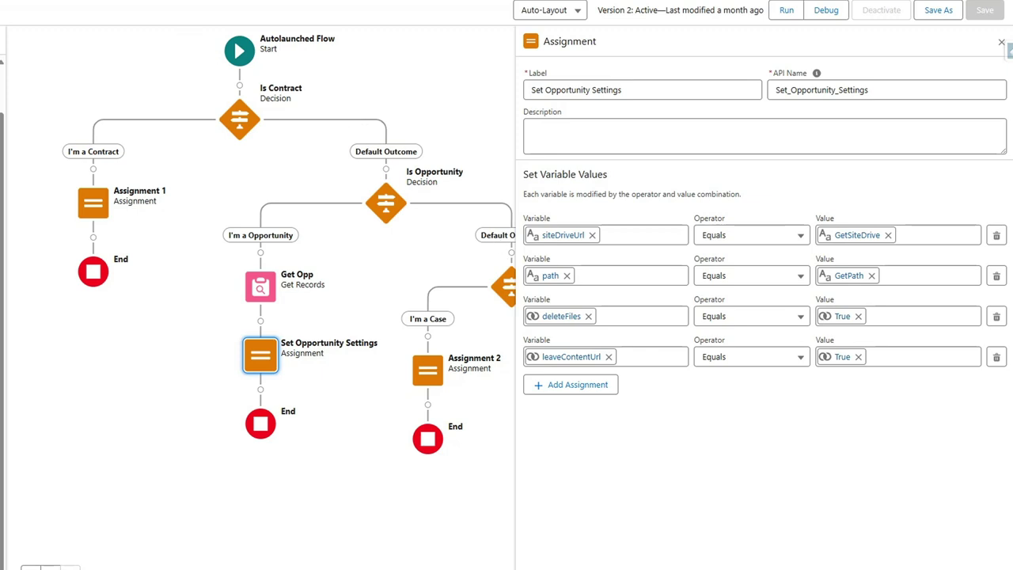
# - Highlight the SharePoint URL from its start through the Contracts Test library, and return to the flow
pyautogui.click(252, 8)
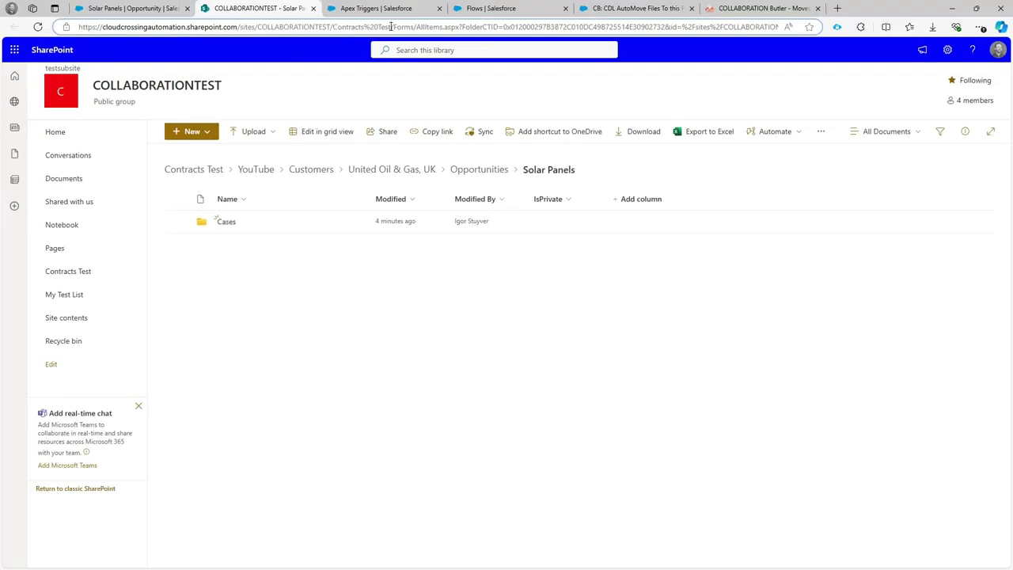
pyautogui.moveTo(390, 26); pyautogui.dragTo(78, 26)
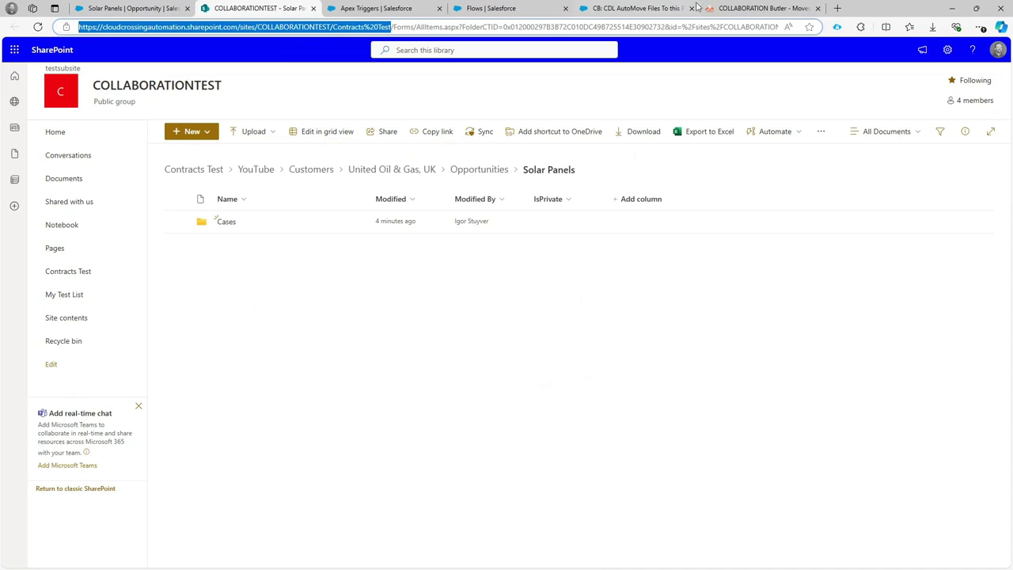
pyautogui.click(653, 8)
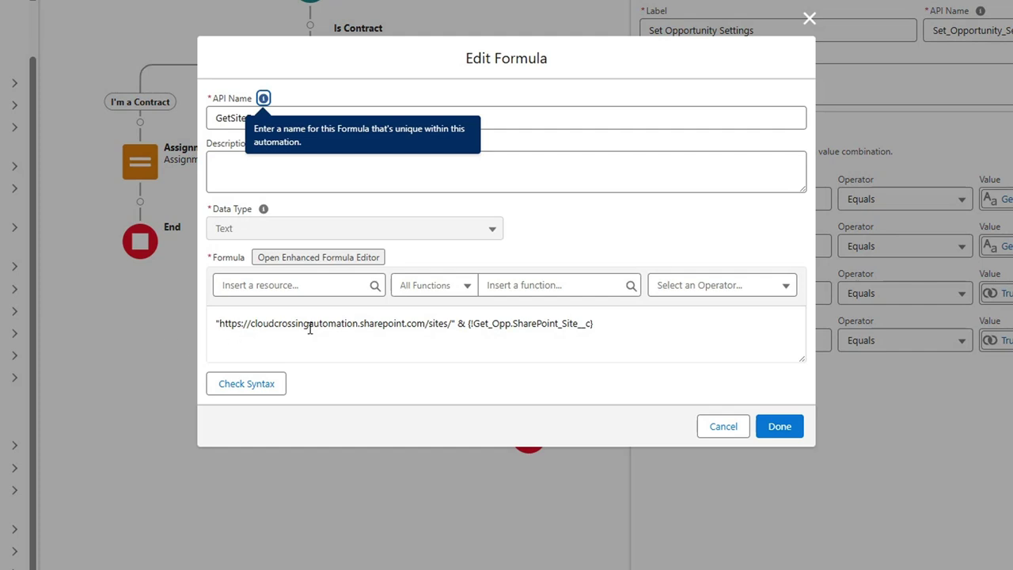
# - Examine the base URL and the SharePoint_Site__c reference in the GetSiteDrive formula, and close it without changes
pyautogui.click(248, 338)
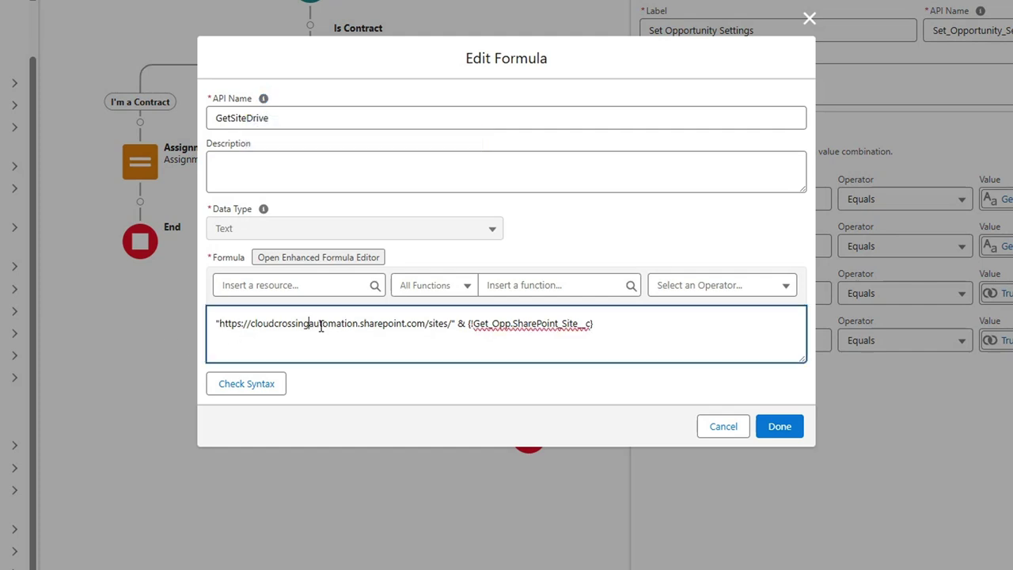
pyautogui.doubleClick(563, 323)
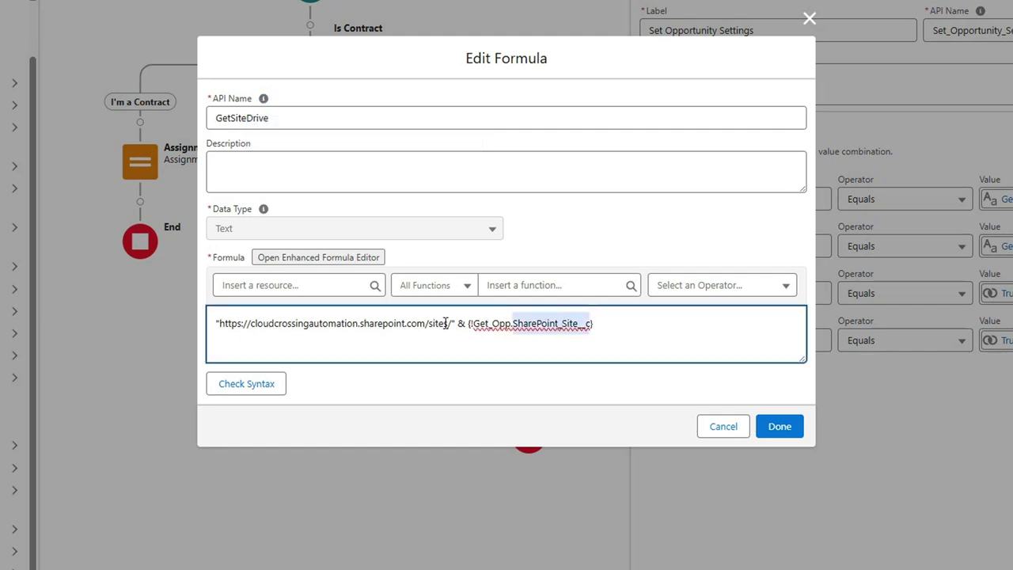
pyautogui.moveTo(457, 327); pyautogui.dragTo(210, 325)
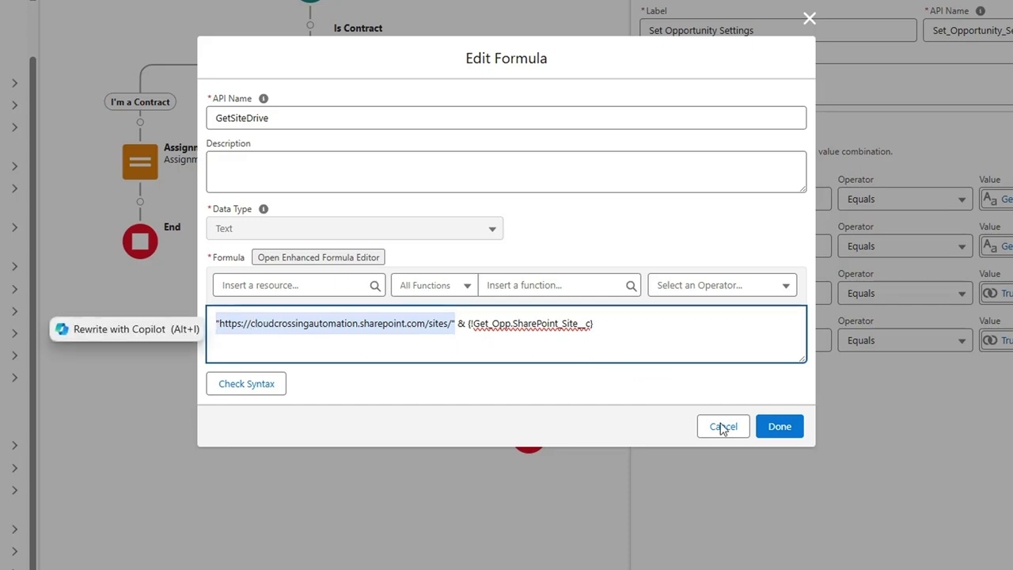
pyautogui.click(720, 427)
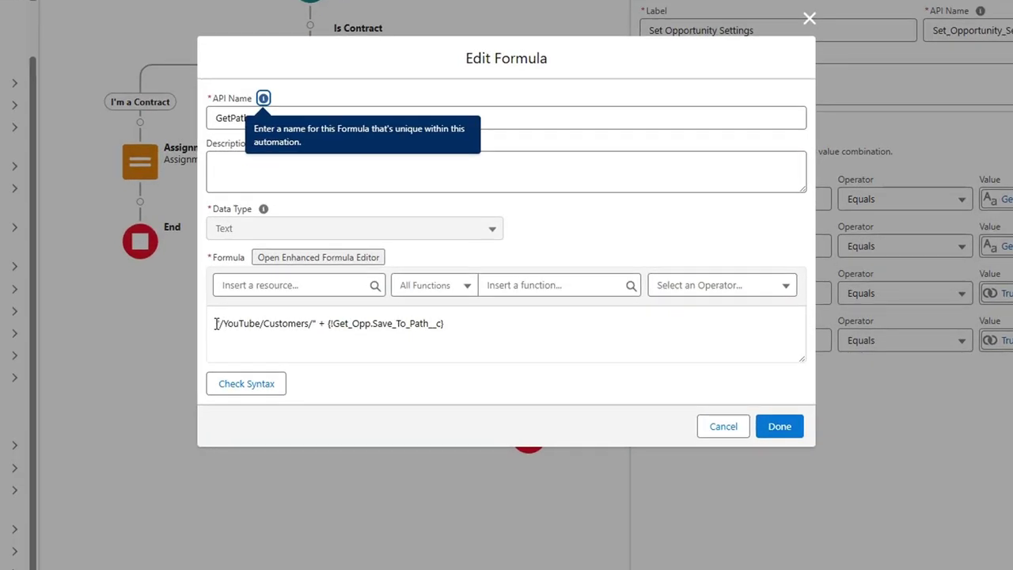
# - Compare the GetPath formula's /YouTube/Customers/ prefix with the SharePoint folder path, review the deleteFiles variable, and close both without changes
pyautogui.moveTo(215, 324); pyautogui.dragTo(315, 307)
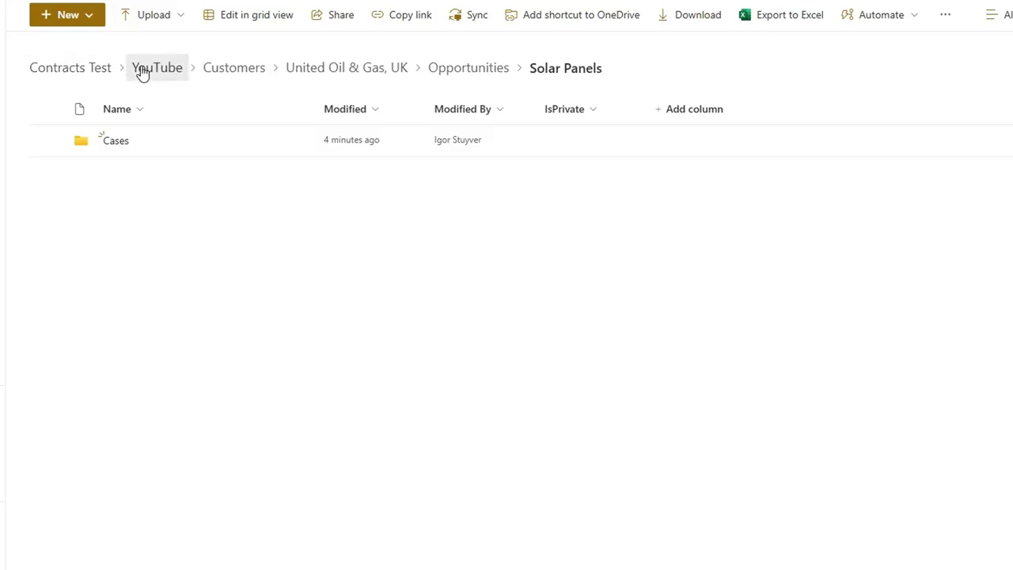
pyautogui.click(259, 140)
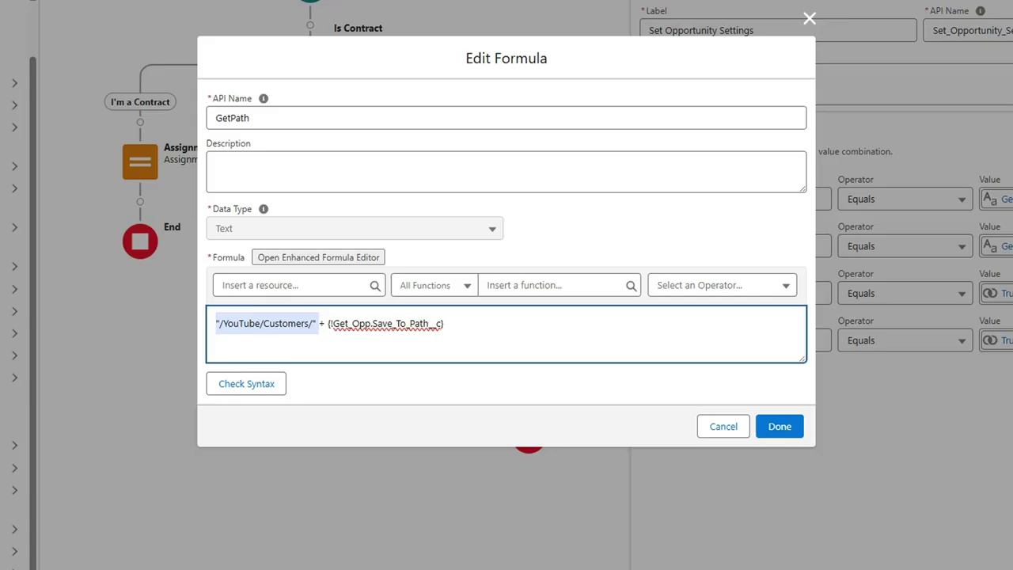
pyautogui.click(718, 425)
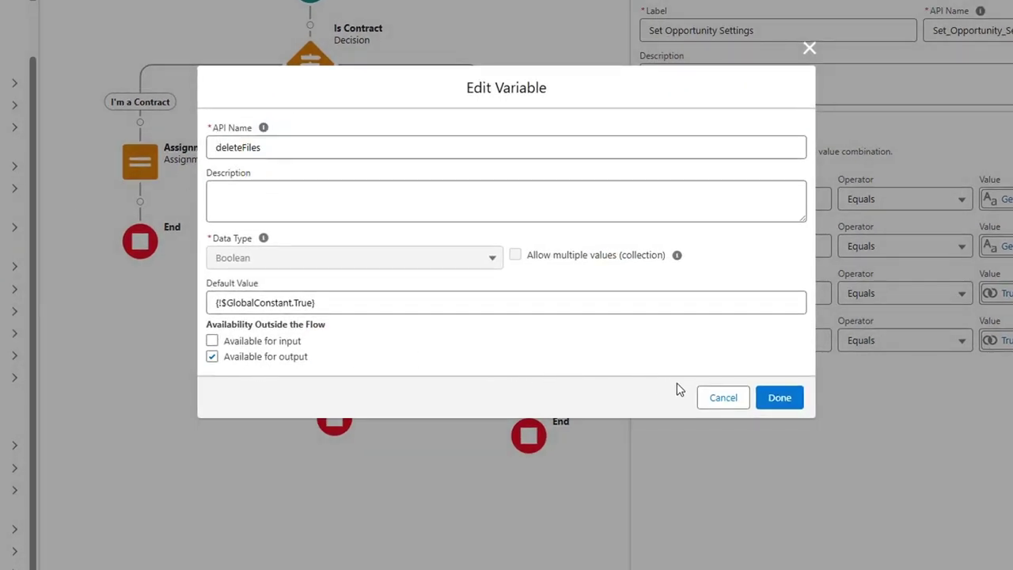
pyautogui.click(709, 399)
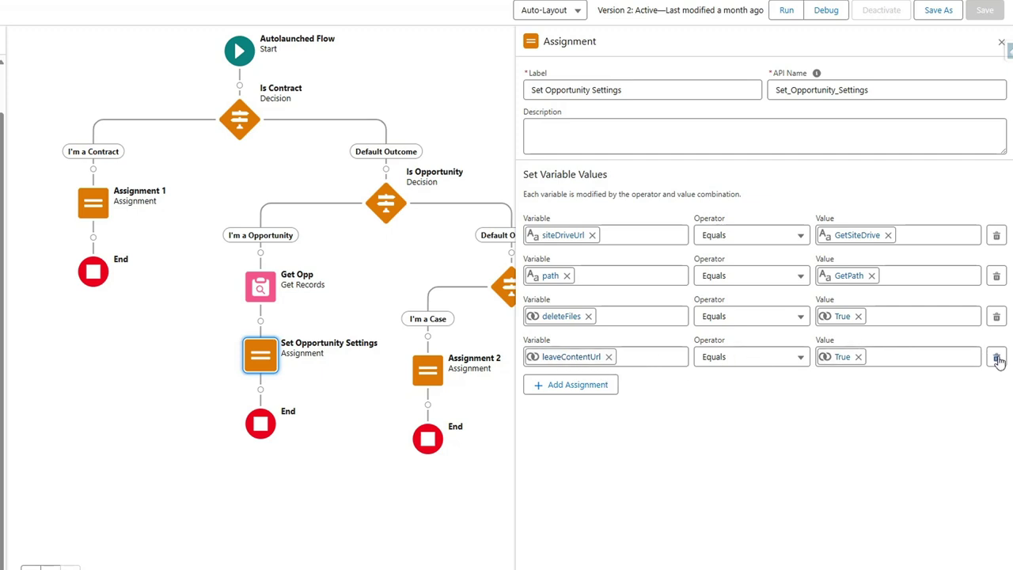
# - Set the leaveContentUrl value to the False global constant in the Set Opportunity Settings assignment
pyautogui.click(858, 356)
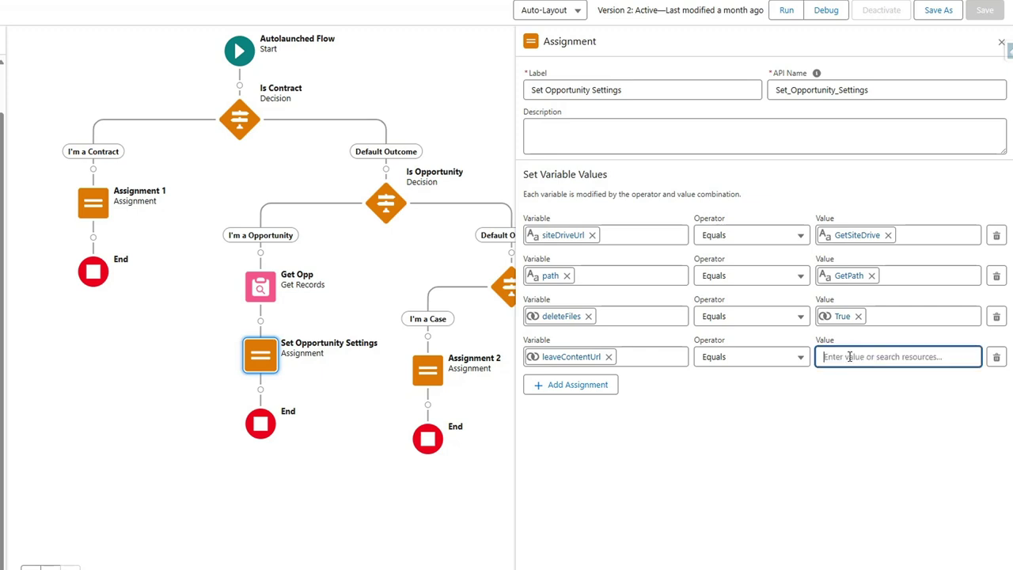
pyautogui.write('false')
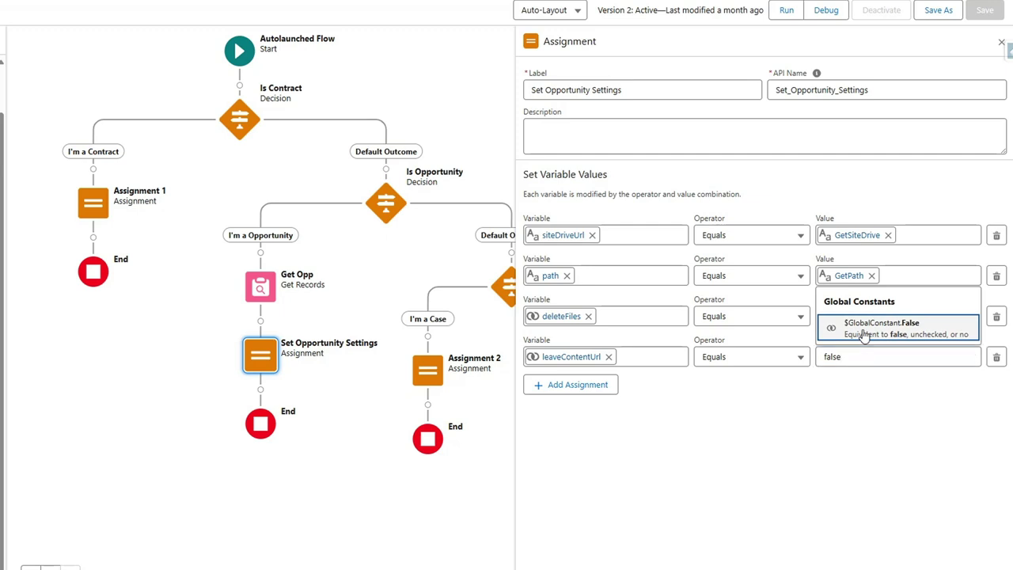
pyautogui.click(832, 325)
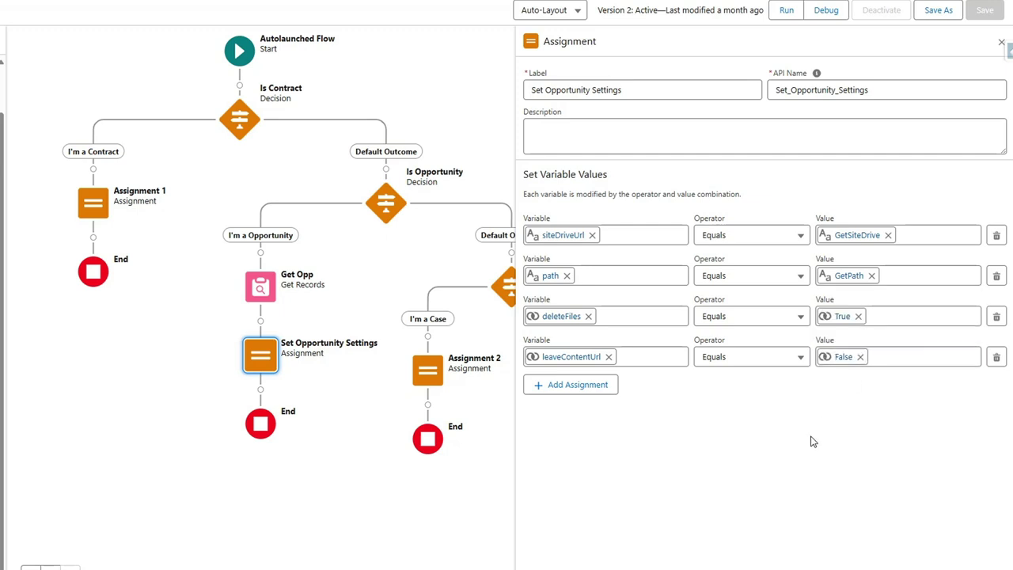
# - Save the modified flow as a new version and activate it
pyautogui.click(938, 10)
pyautogui.click(646, 375)
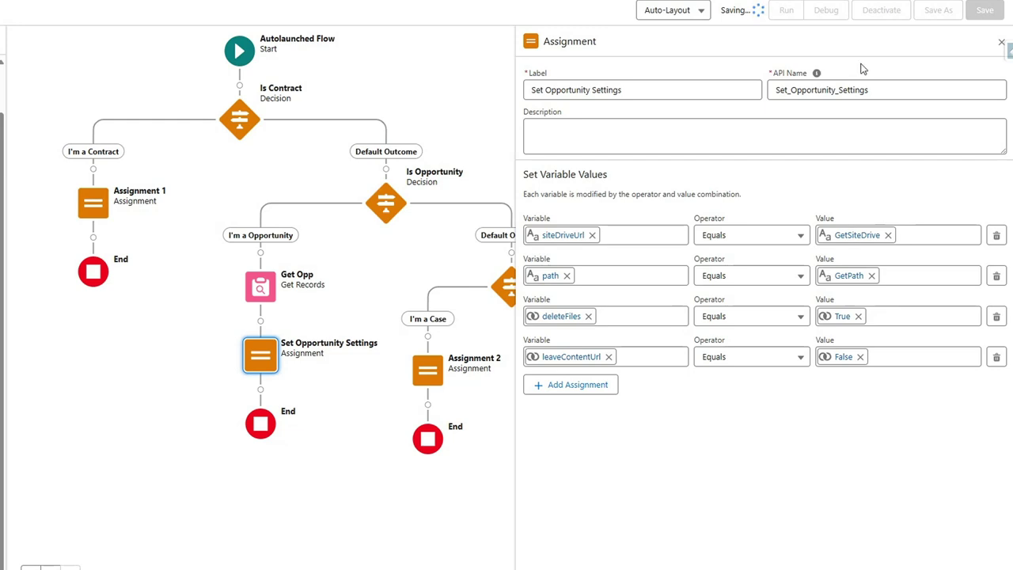
pyautogui.click(885, 17)
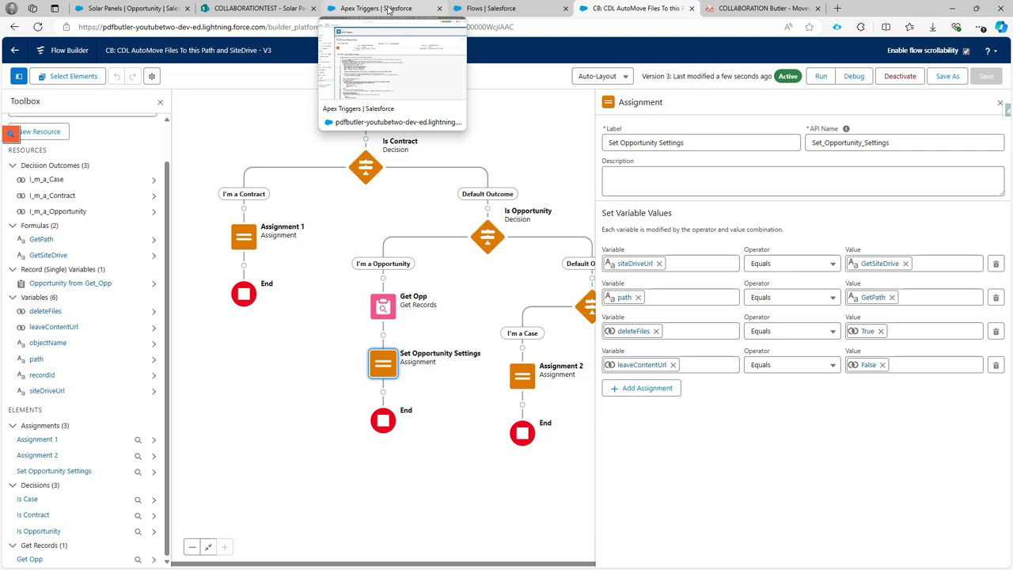
# - Return to Salesforce Setup, search for "custom", and open the Custom Settings page
pyautogui.click(388, 9)
pyautogui.click(41, 116)
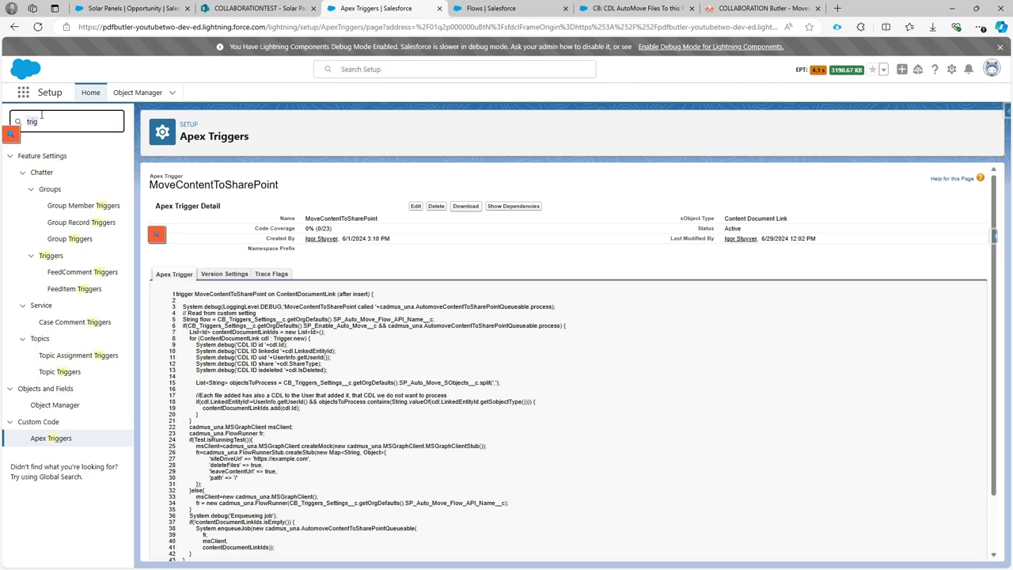
pyautogui.hotkey('ctrl', 'a')
pyautogui.write('custom')
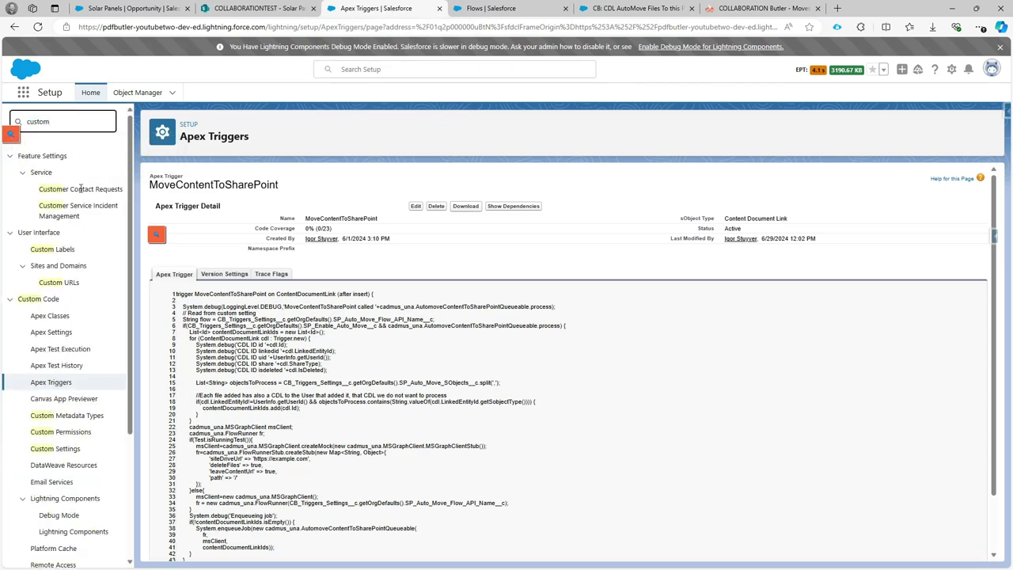
pyautogui.click(57, 449)
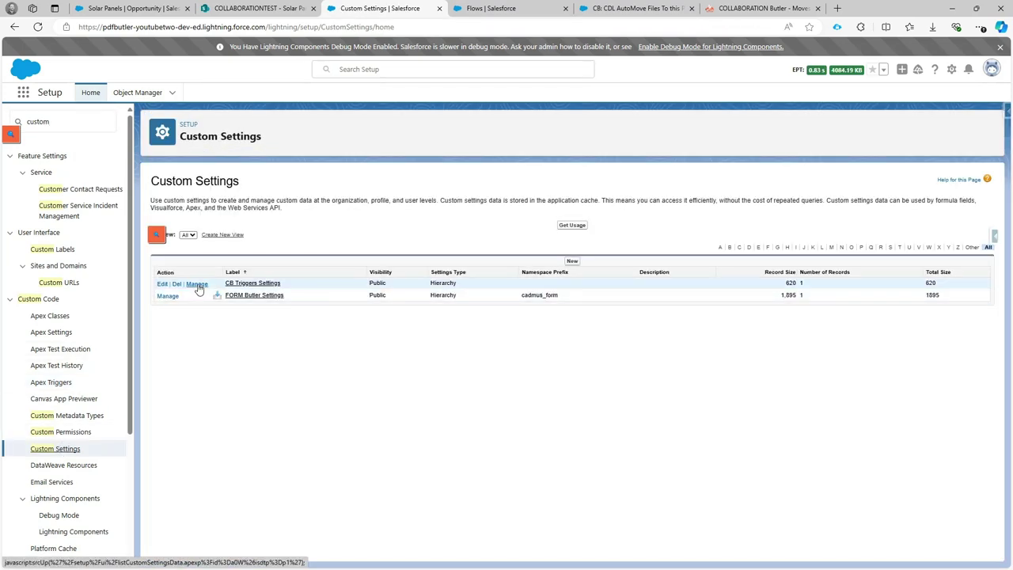
# - Check the add-on documentation and open the default organization values of CB Triggers Settings for editing
pyautogui.click(740, 8)
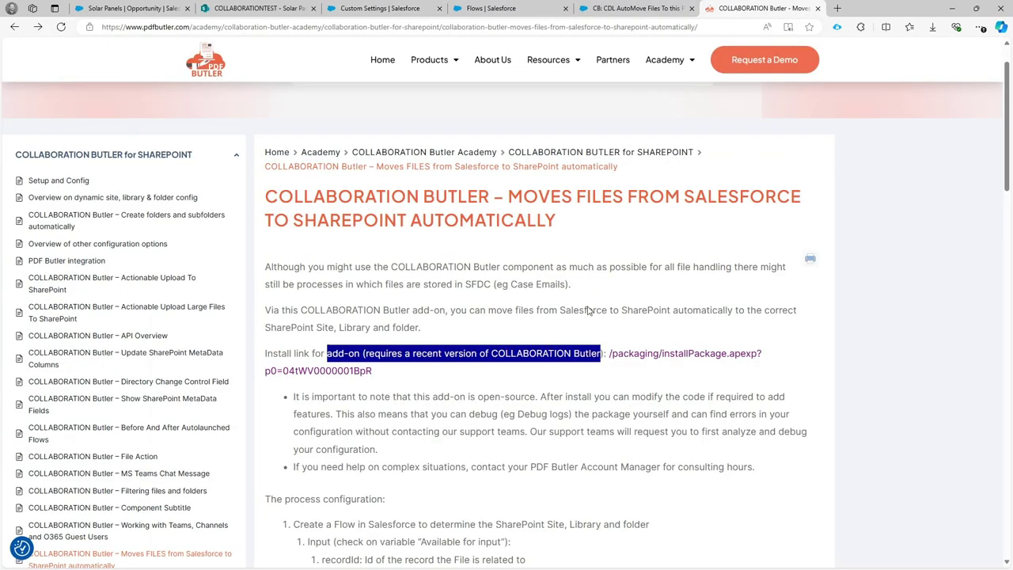
pyautogui.click(362, 9)
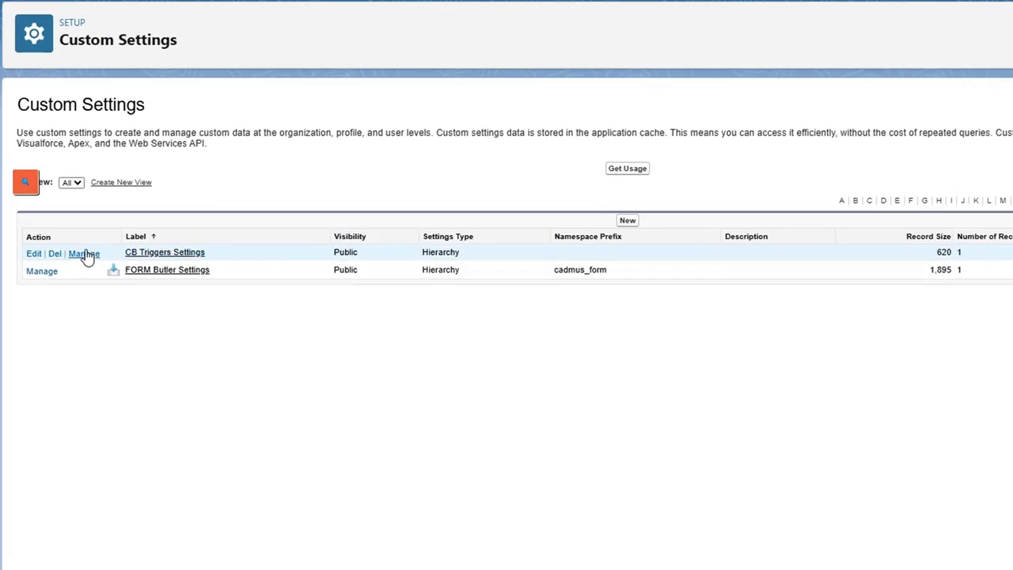
pyautogui.click(83, 253)
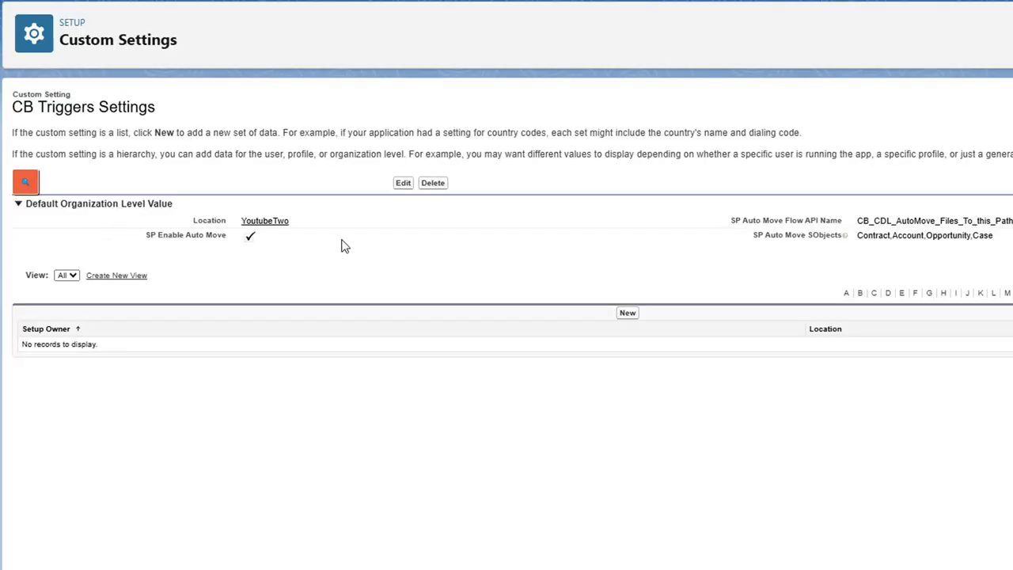
pyautogui.click(402, 183)
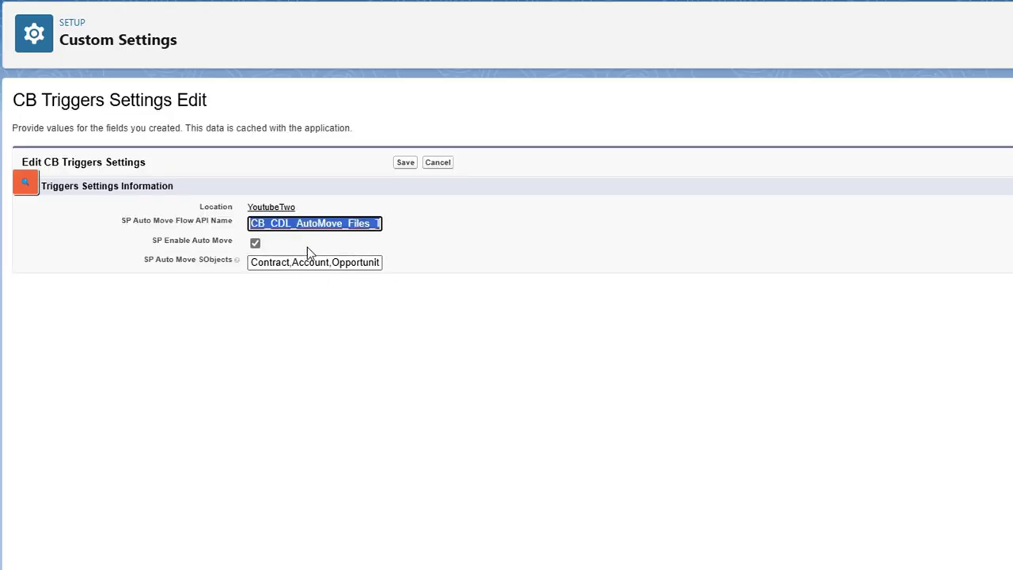
# - Compare the SP Auto Move Flow API Name setting with the Flow API Name in the flow's version properties, and return to Custom Settings
pyautogui.click(293, 224)
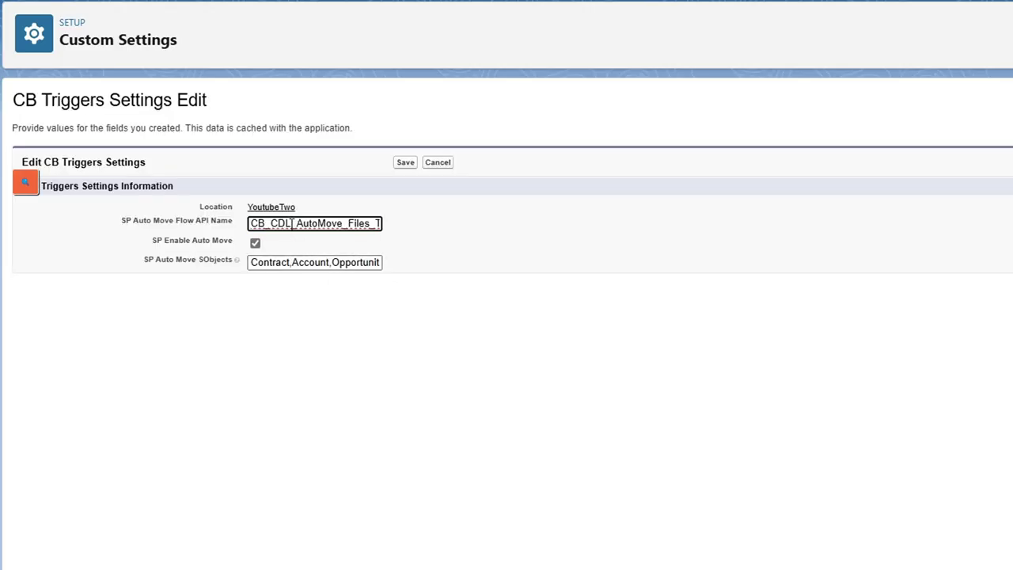
pyautogui.doubleClick(293, 224)
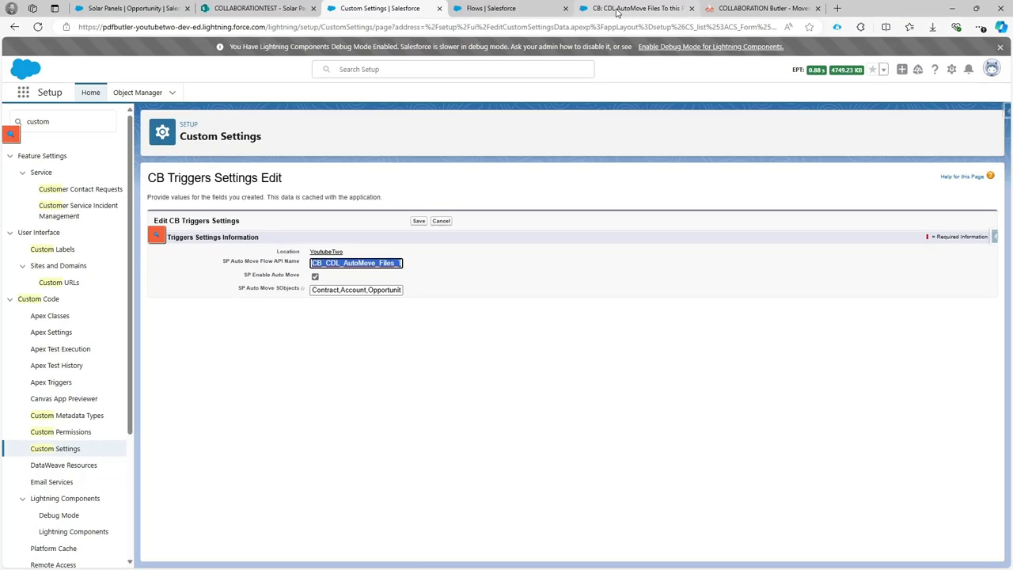
pyautogui.click(617, 11)
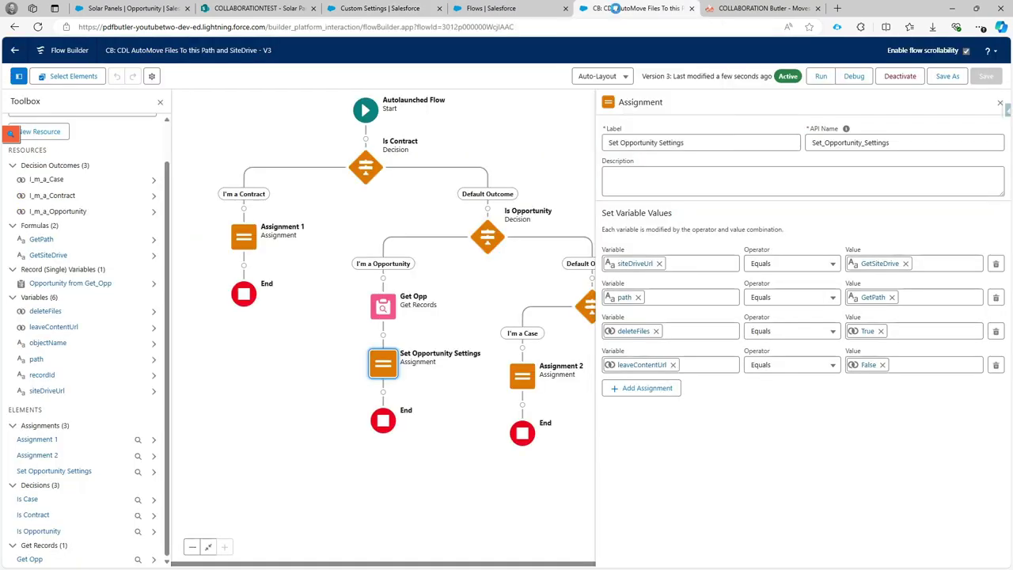
pyautogui.click(152, 76)
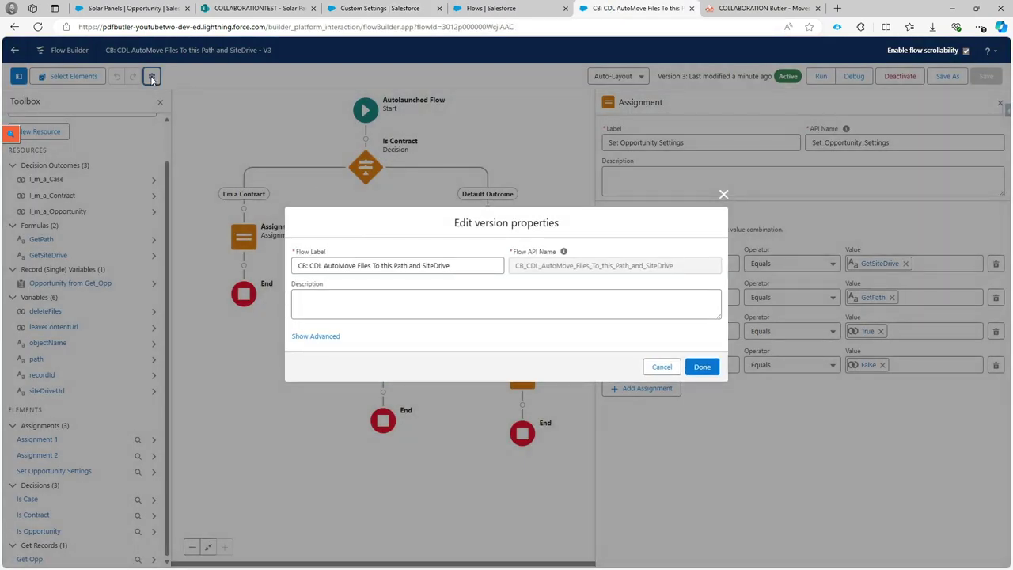
pyautogui.doubleClick(547, 267)
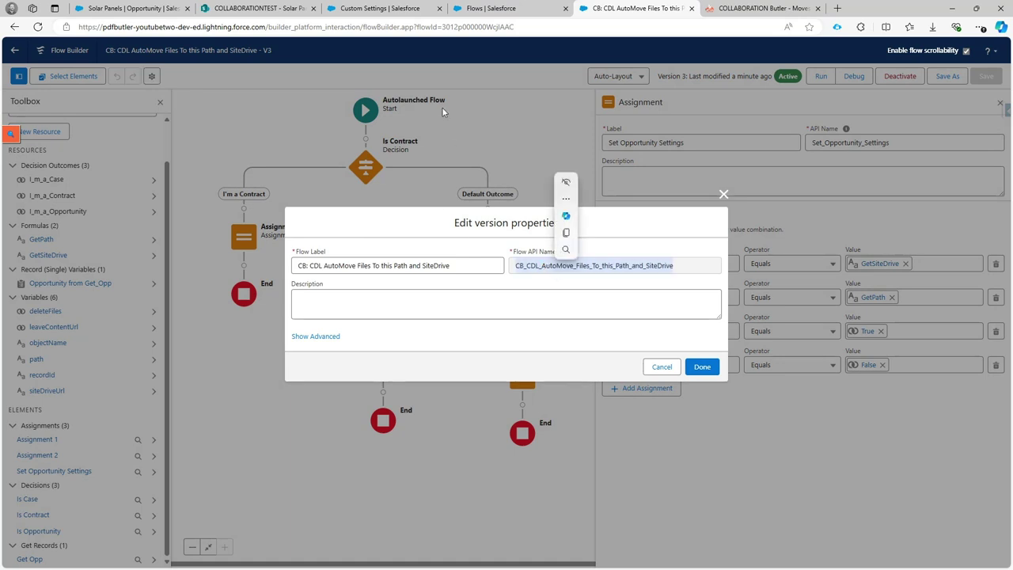
pyautogui.click(376, 14)
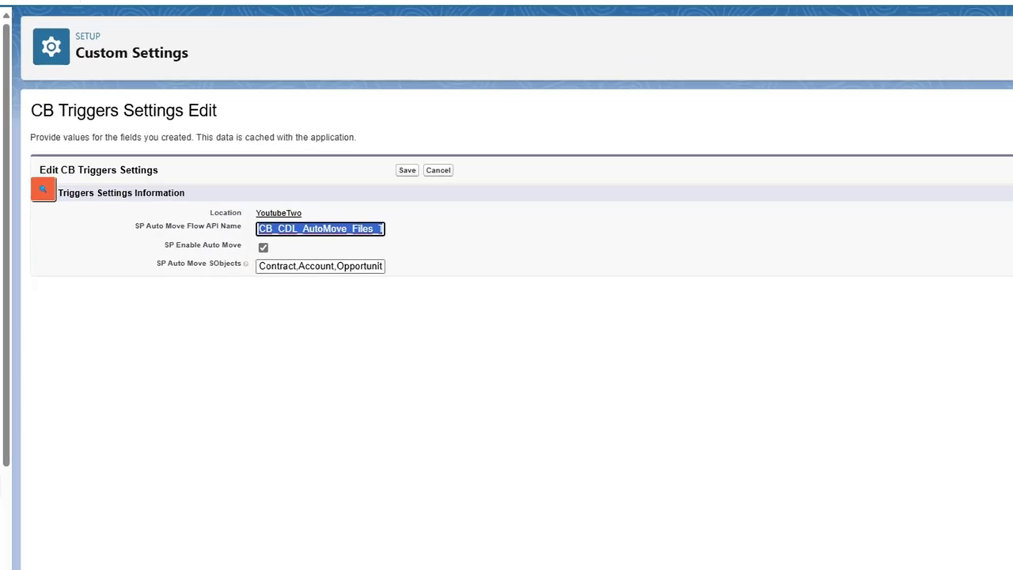
# - Review the SP Enable Auto Move option and SP Auto Move SObjects list against the flow's object branches, closing the version properties and assignment details
pyautogui.click(256, 244)
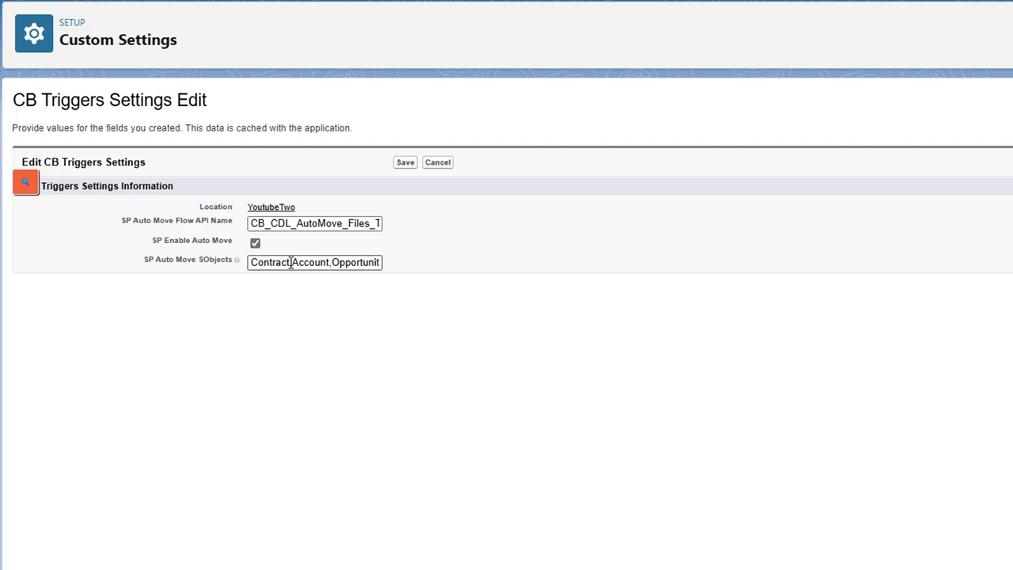
pyautogui.moveTo(296, 263); pyautogui.dragTo(381, 263)
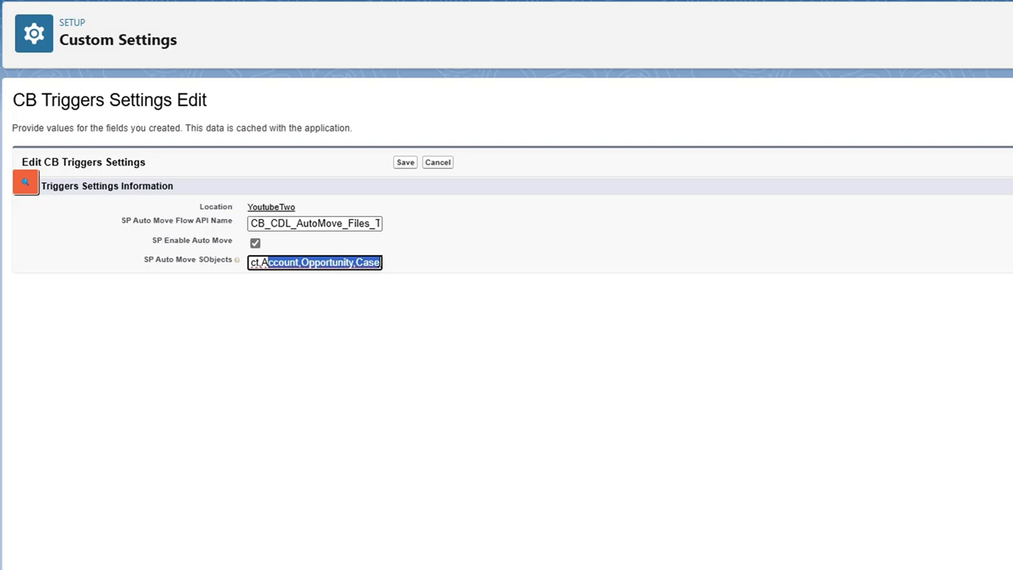
pyautogui.press('End')
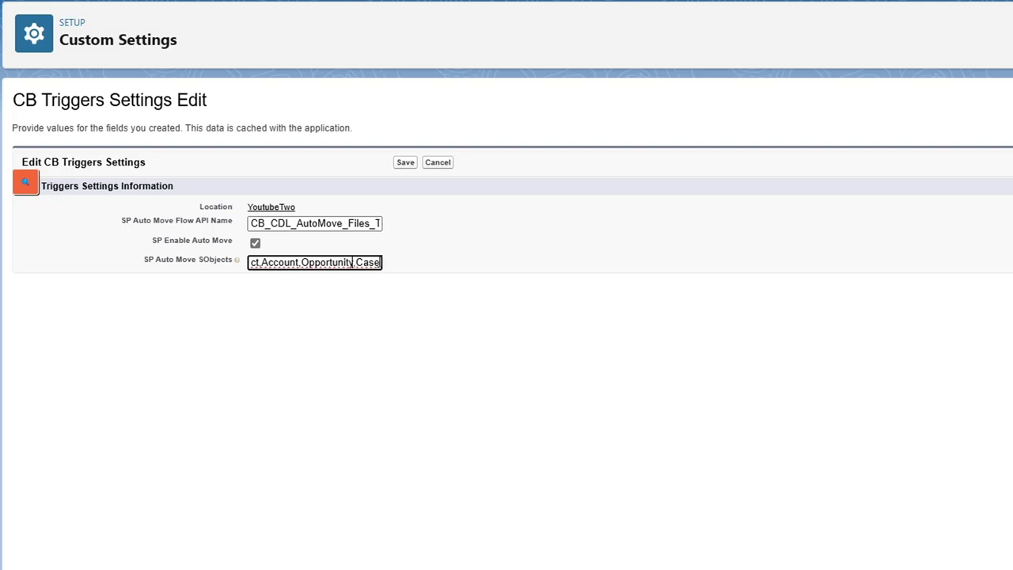
pyautogui.press('Home')
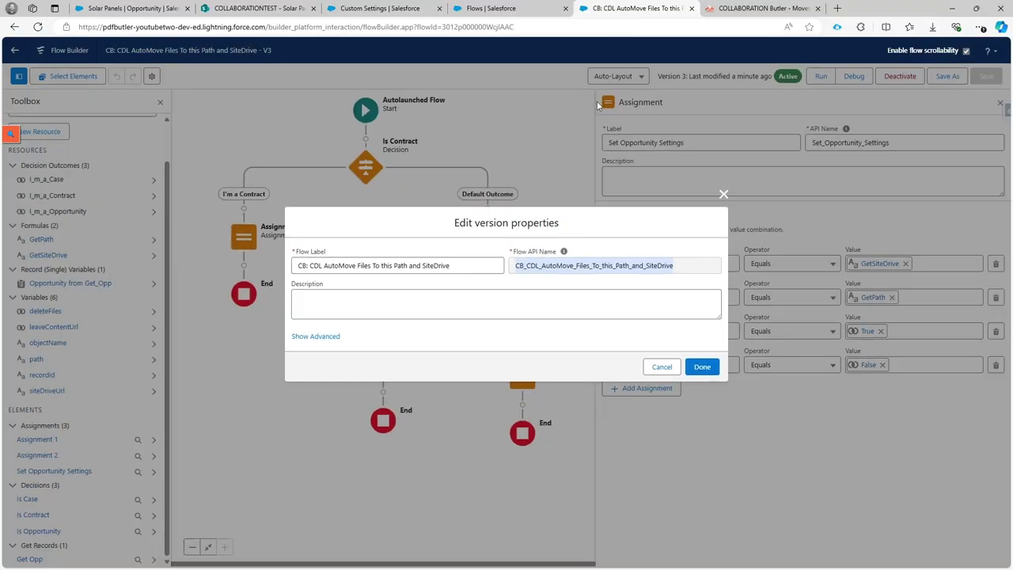
pyautogui.click(723, 195)
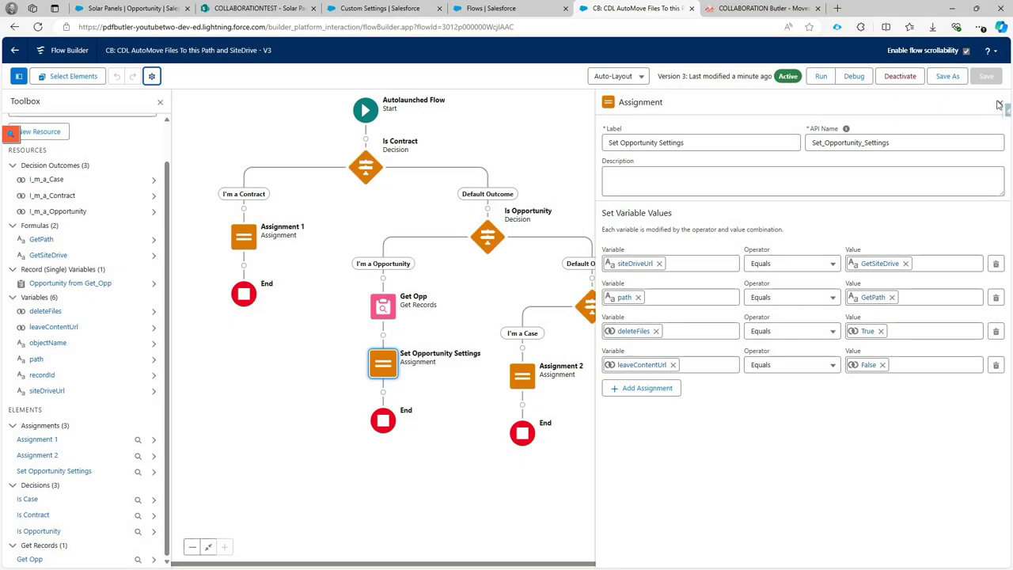
pyautogui.click(1000, 102)
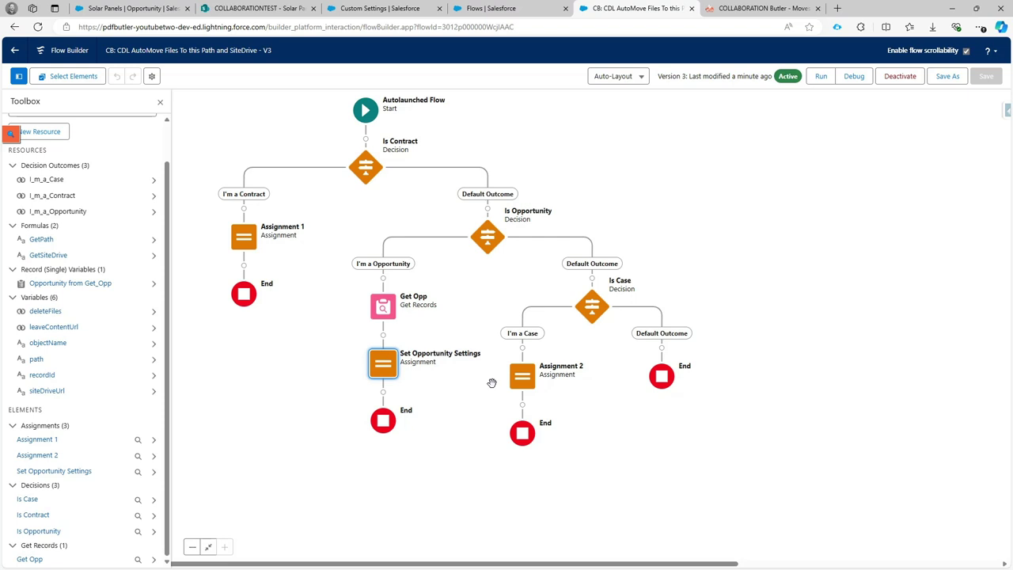
# - Try adding My_Cool_obj__c to the end of the SP Auto Move SObjects list, and cancel the edit
pyautogui.click(390, 12)
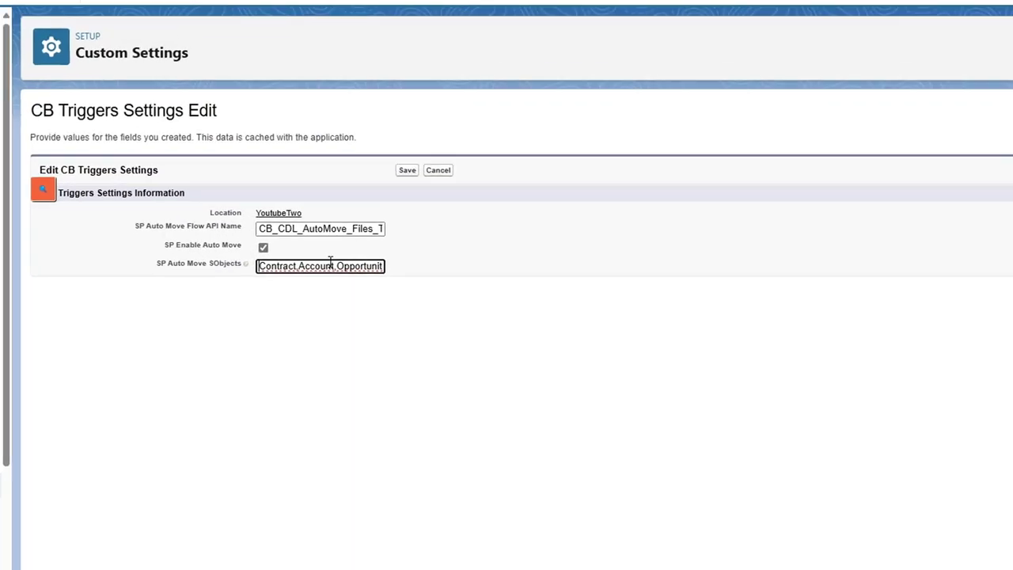
pyautogui.click(365, 287)
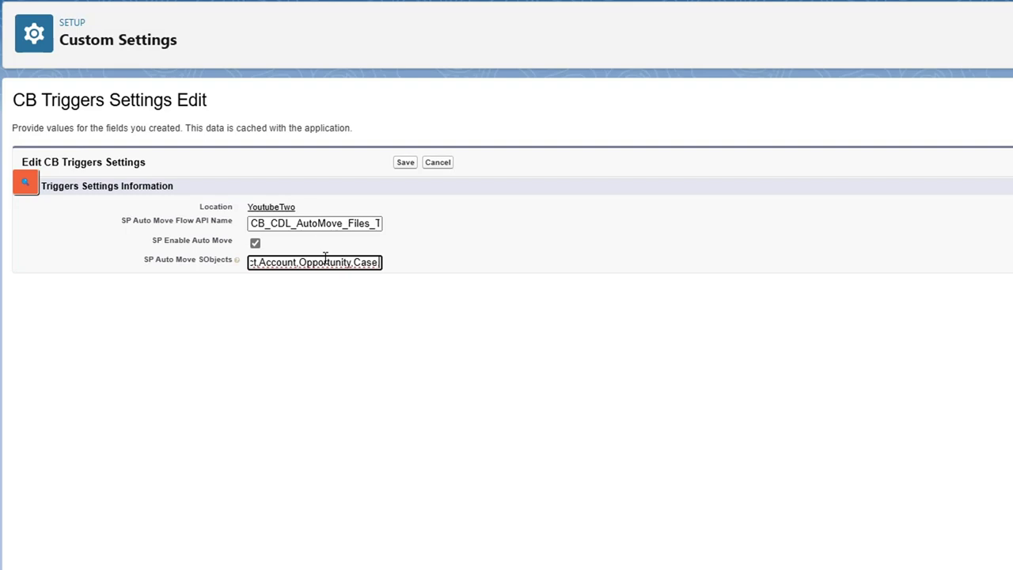
pyautogui.write(',My')
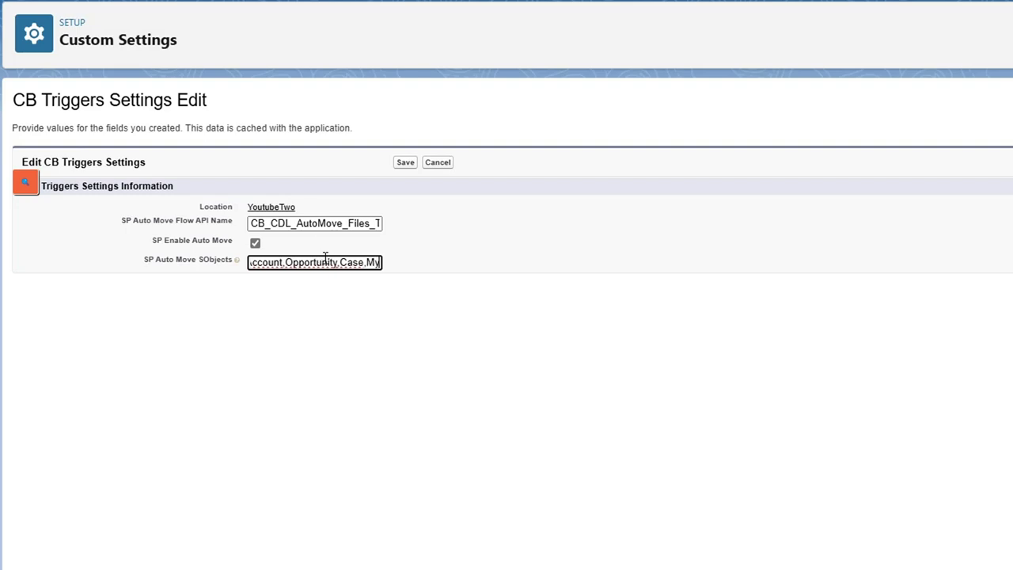
pyautogui.write('_Cool_')
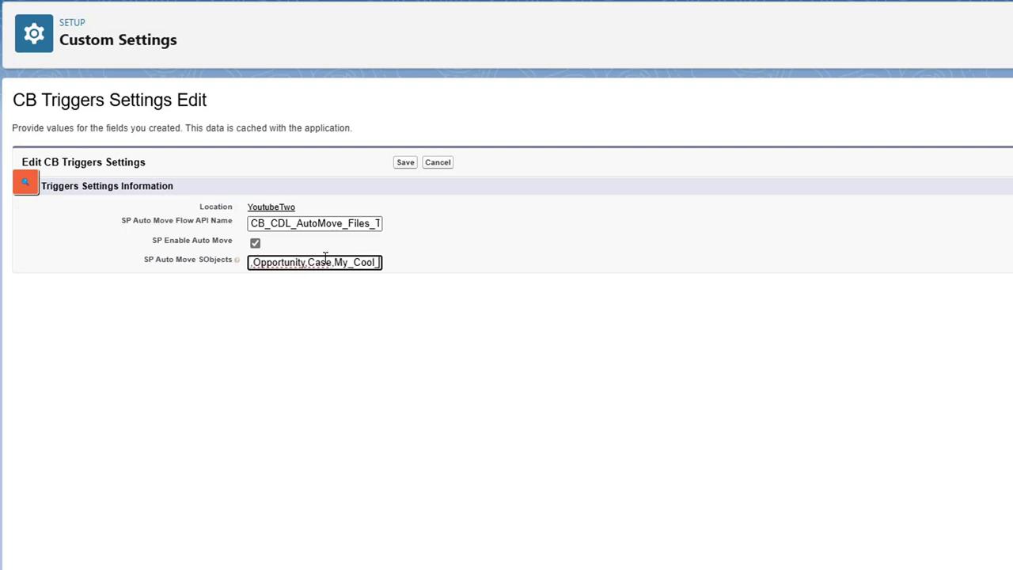
pyautogui.write('obj__c')
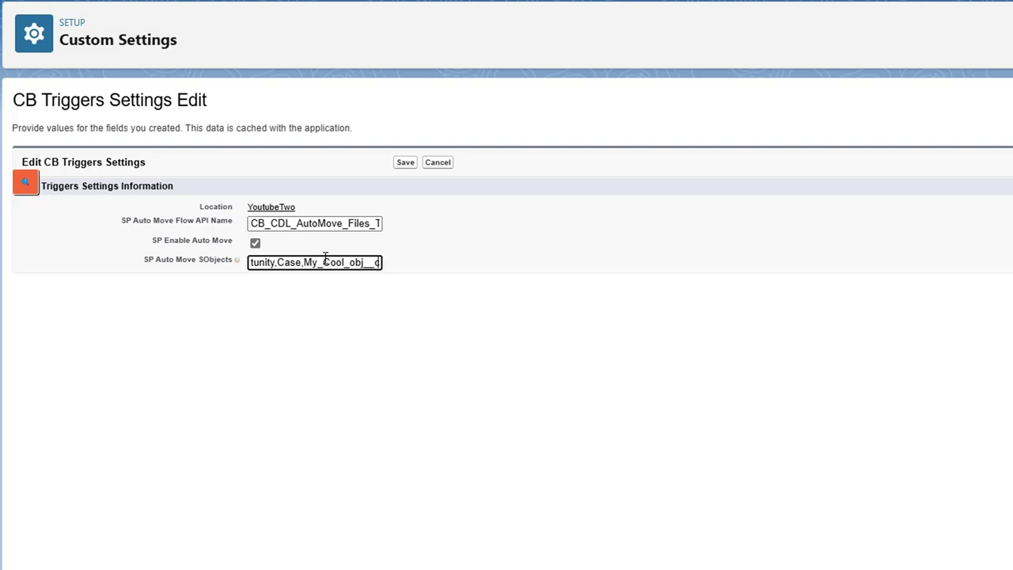
pyautogui.click(433, 165)
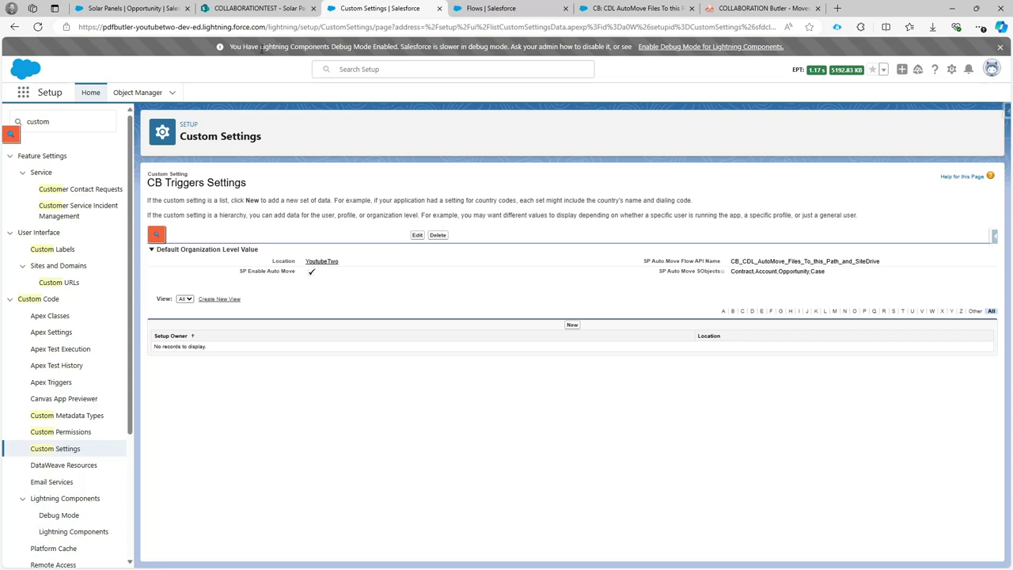
# - Review the Solar Panels opportunity's details and Files list, and the contents of its matching SharePoint folder
pyautogui.click(124, 11)
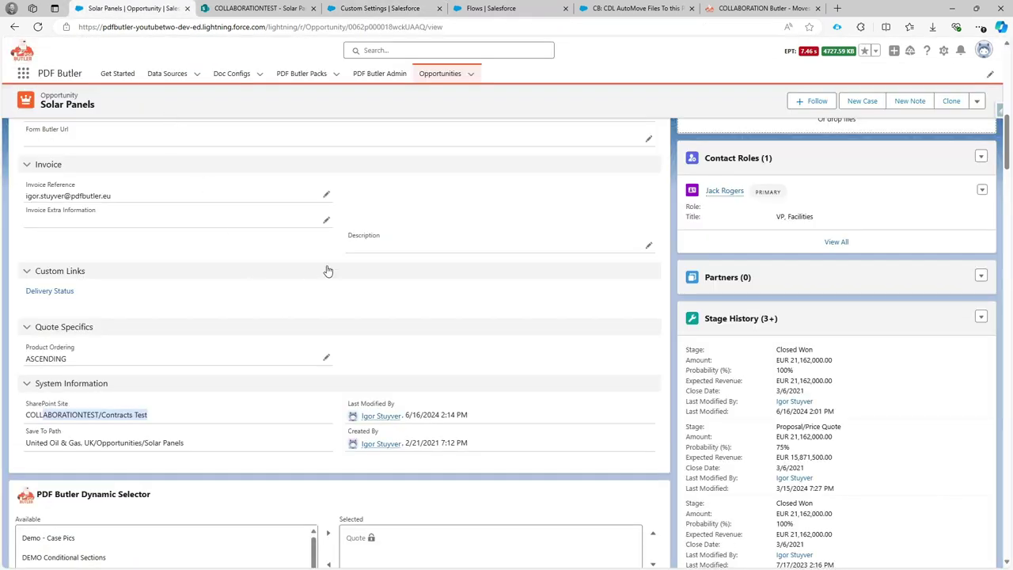
pyautogui.scroll(10, 331, 262)
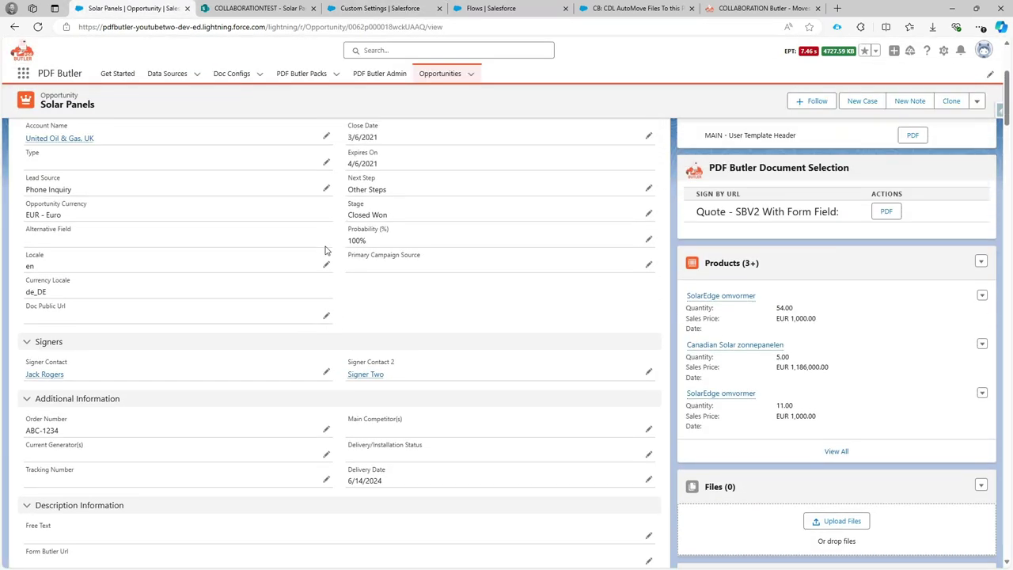
pyautogui.click(250, 9)
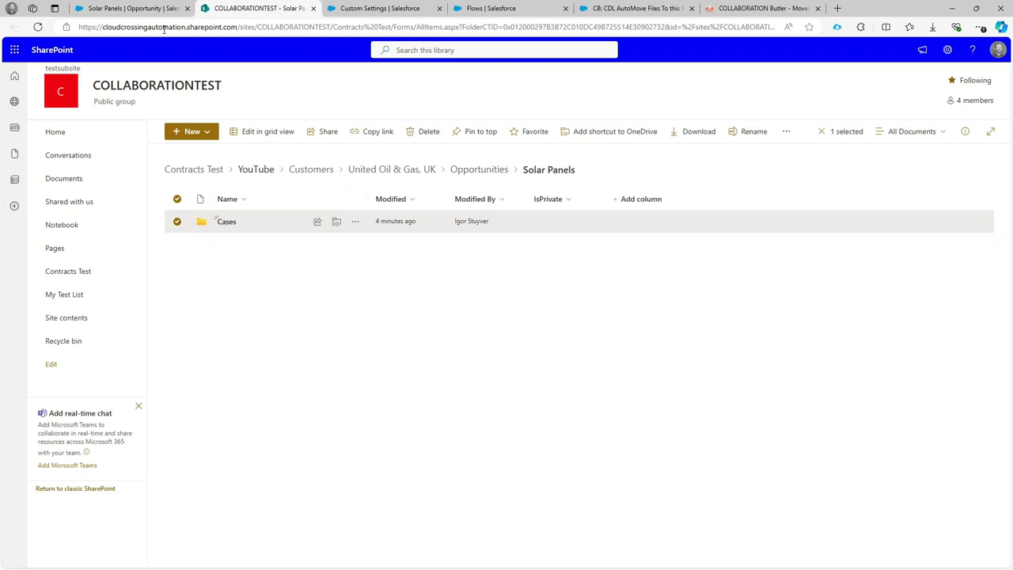
# - Upload Opportunities Overview (50).xlsx and American Hustle2.pdf to the Files of the Solar Panels opportunity
pyautogui.click(144, 11)
pyautogui.scroll(-2, 357, 285)
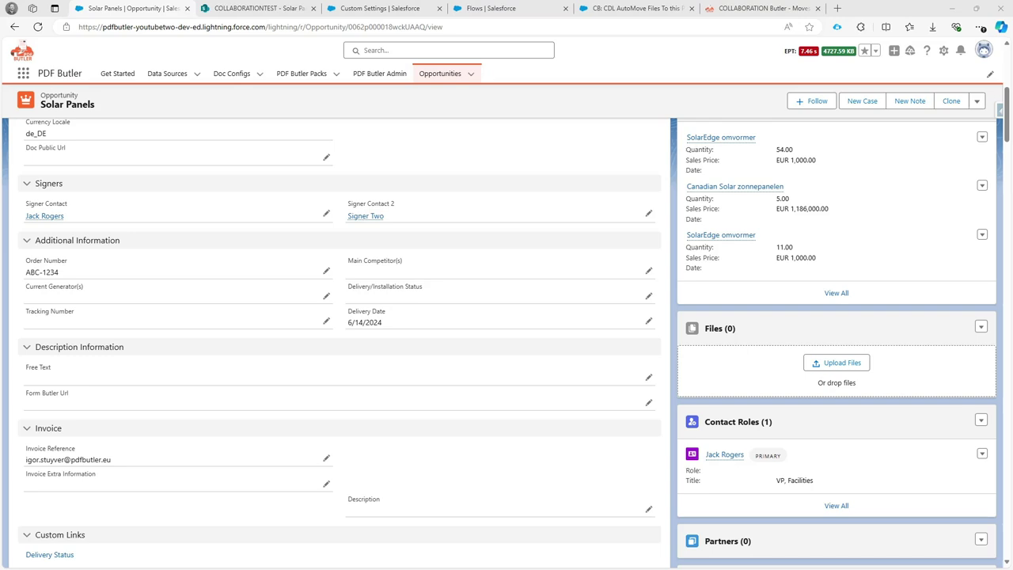
pyautogui.moveTo(327, 263); pyautogui.dragTo(775, 371)
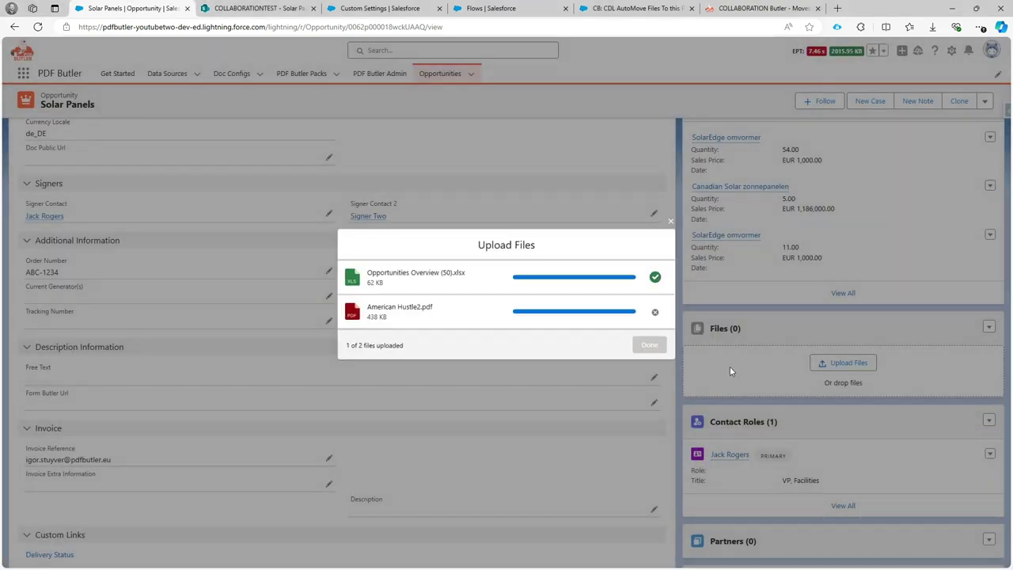
pyautogui.click(648, 346)
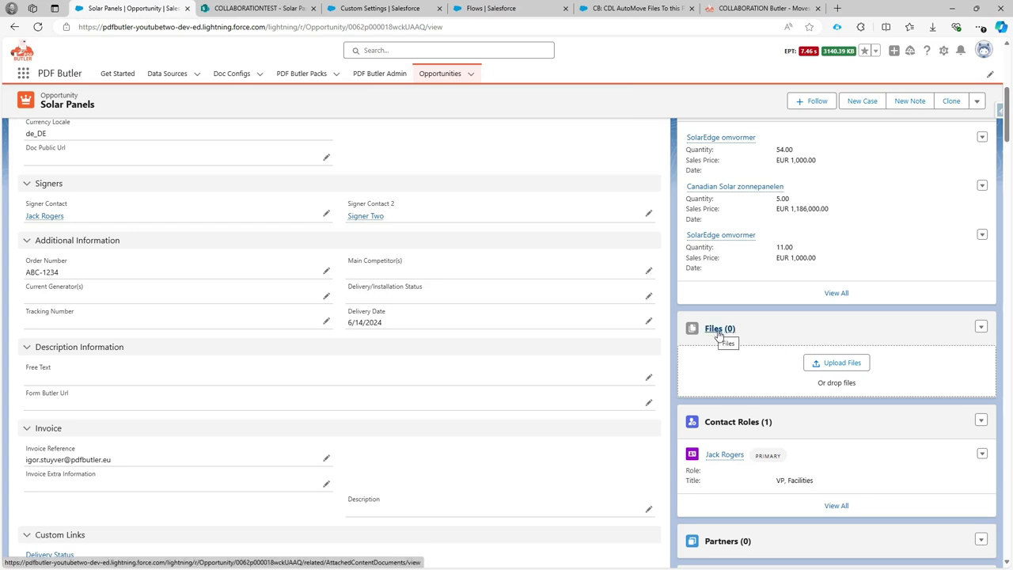
# - Check the Solar Panels SharePoint folder for the two uploaded files and compare it with the opportunity's Files list
pyautogui.click(249, 10)
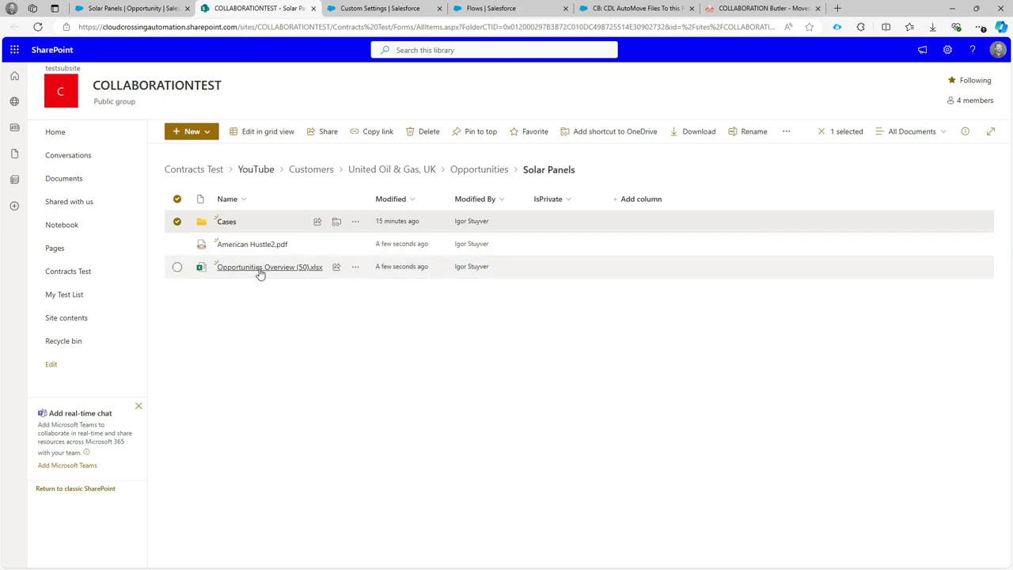
pyautogui.click(136, 9)
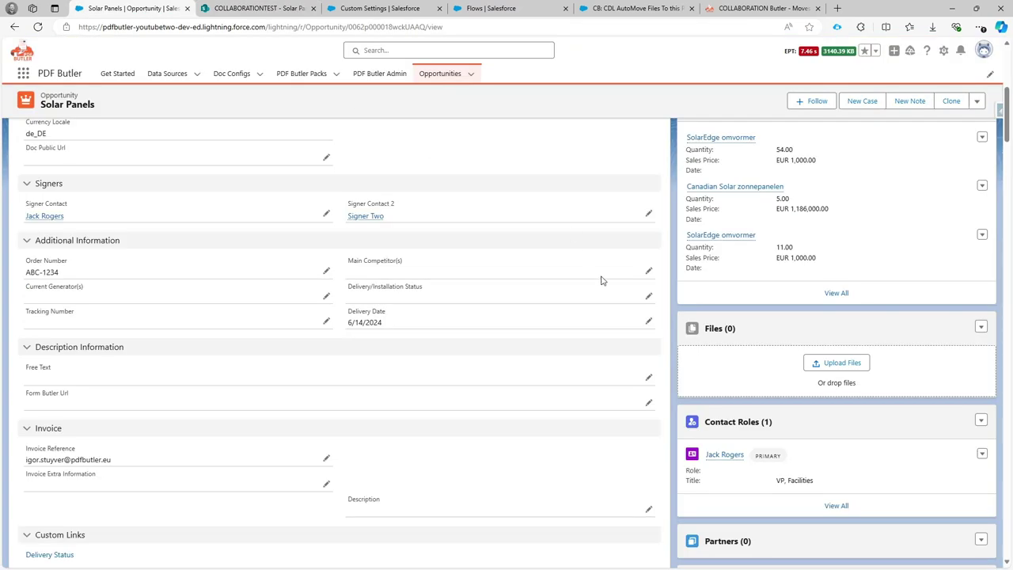
pyautogui.click(251, 9)
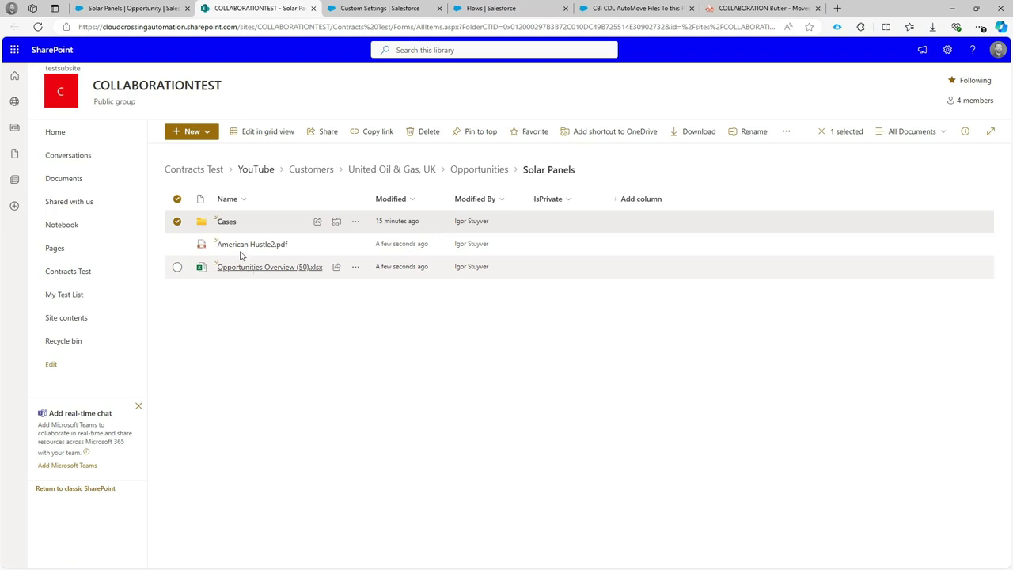
# - In the flow's Set Opportunity Settings assignment, set leaveContentUrl to True, then save and activate the change as a new version
pyautogui.click(608, 14)
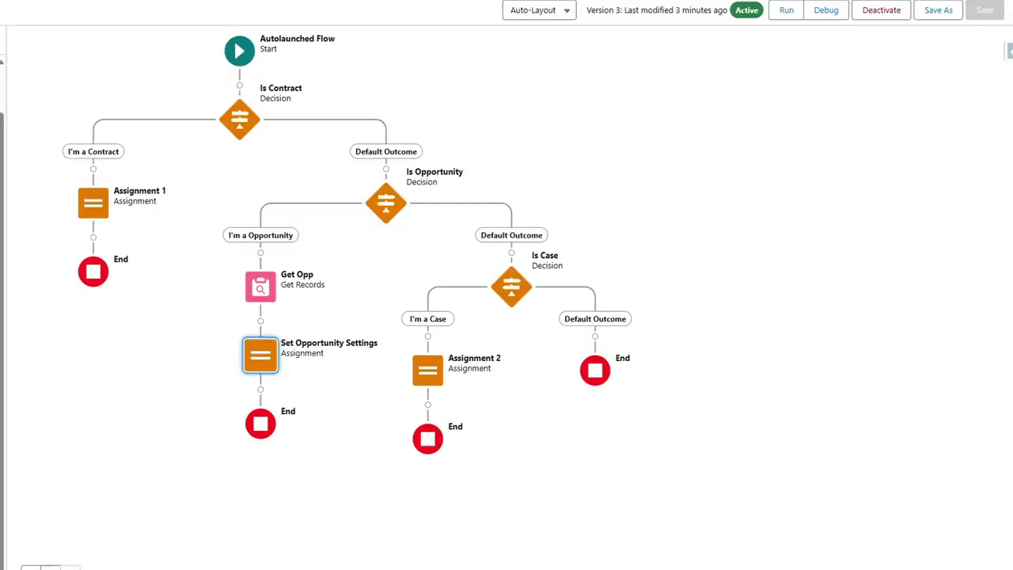
pyautogui.doubleClick(267, 361)
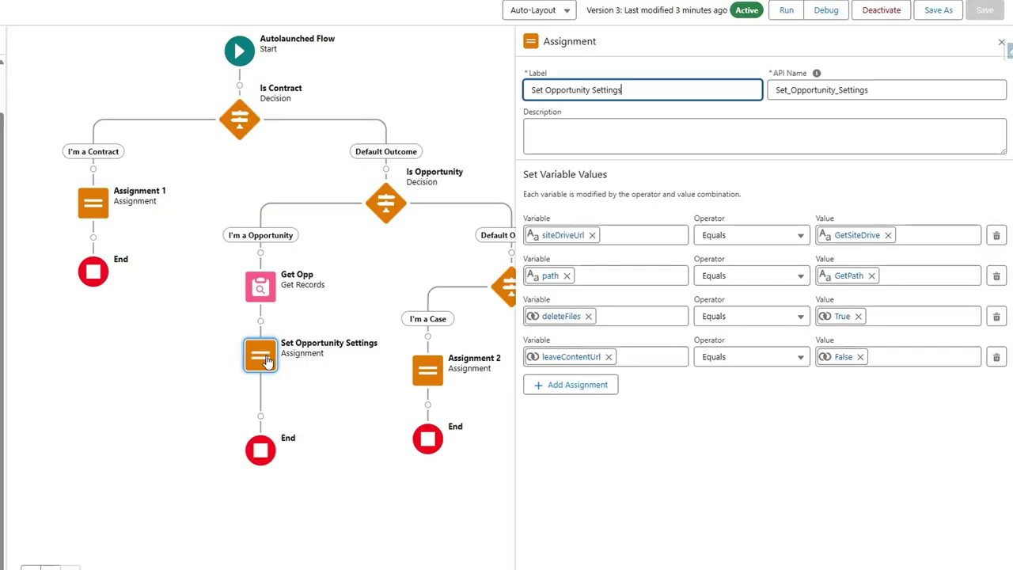
pyautogui.click(860, 357)
pyautogui.click(863, 357)
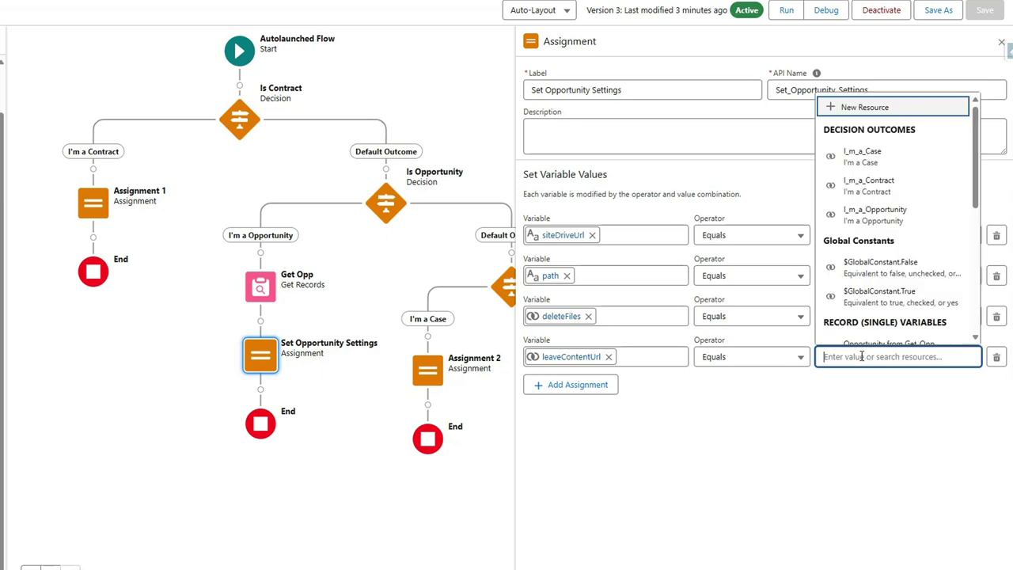
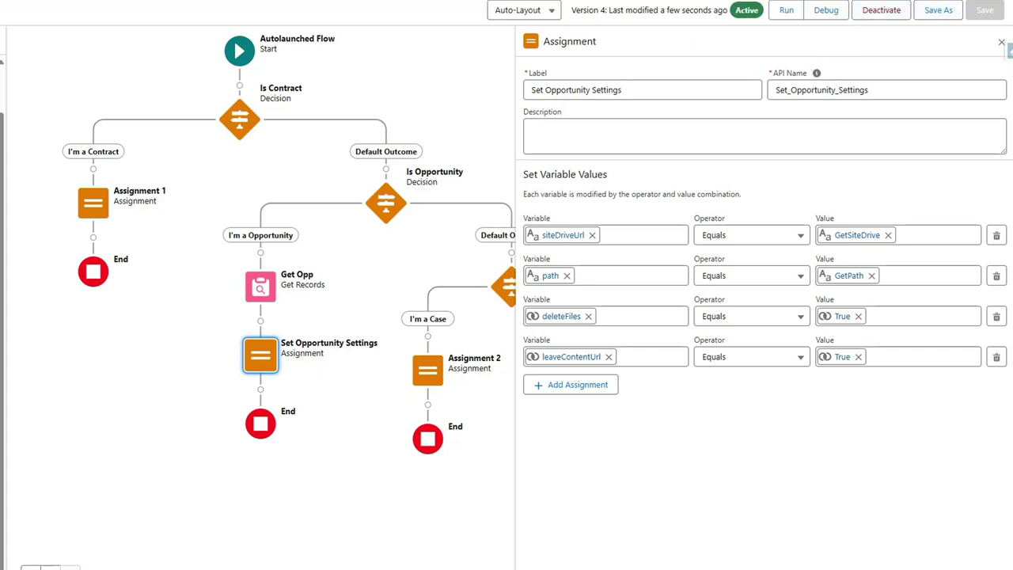
# - Upload Opportunities Overview (48).xlsx and pdfbutler - 2024-06-28T225156.780.pdf to the Files of the Solar Panels opportunity
pyautogui.click(130, 9)
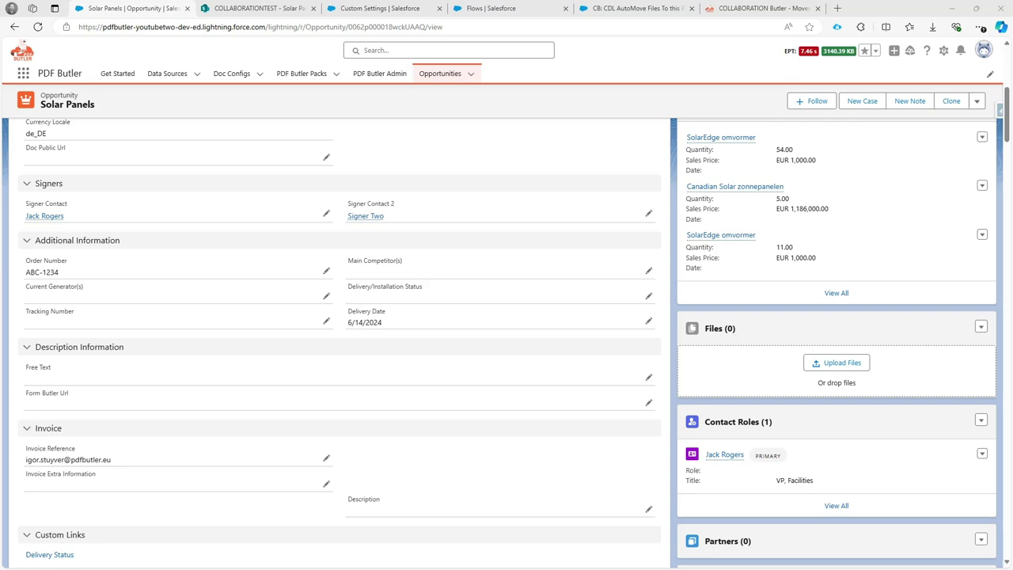
pyautogui.moveTo(863, 198); pyautogui.dragTo(809, 365)
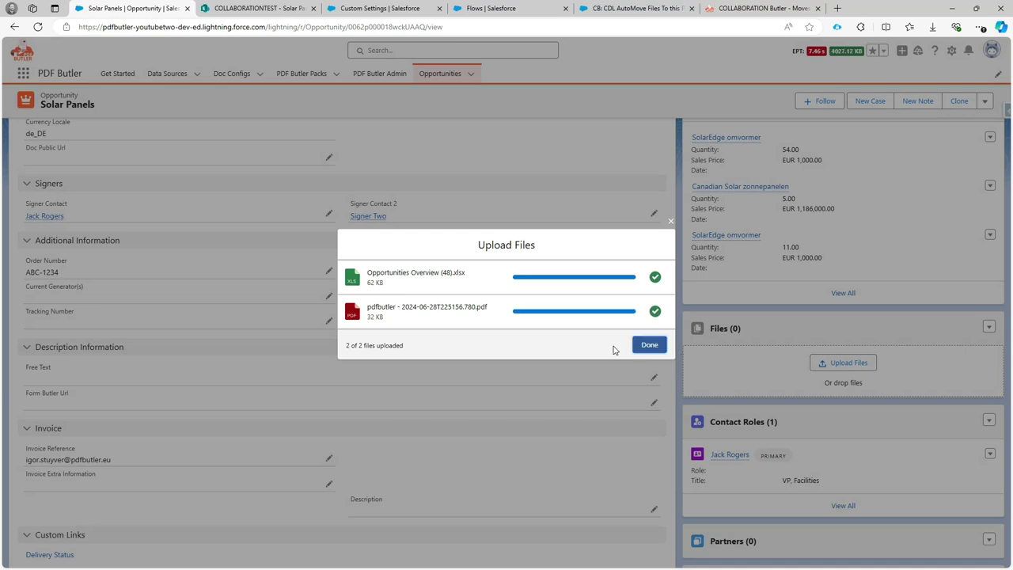
pyautogui.click(649, 346)
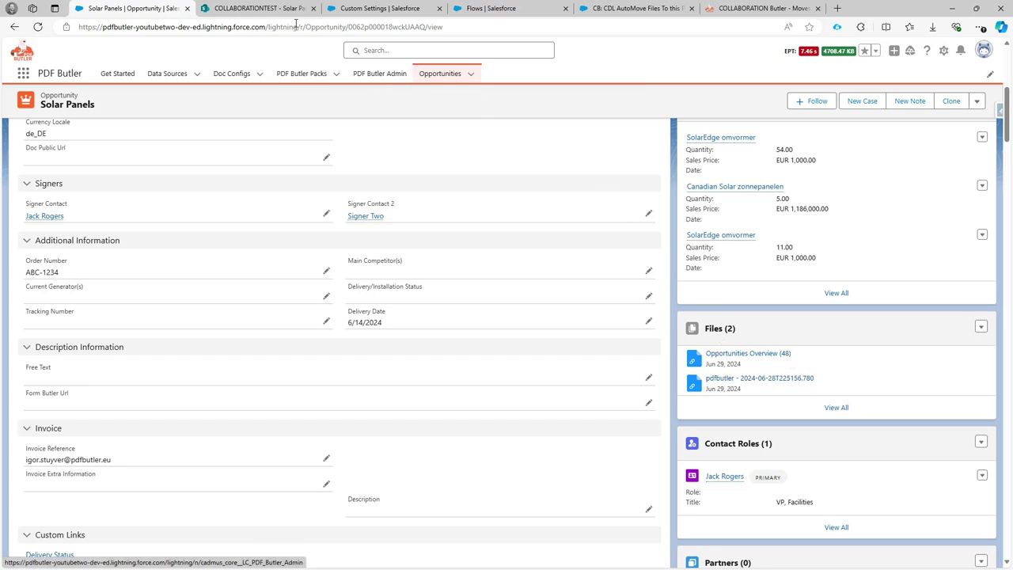
# - Check the SharePoint folder for the new uploads, open Opportunities Overview (48) from the opportunity's Files, and return to the opportunity
pyautogui.click(255, 8)
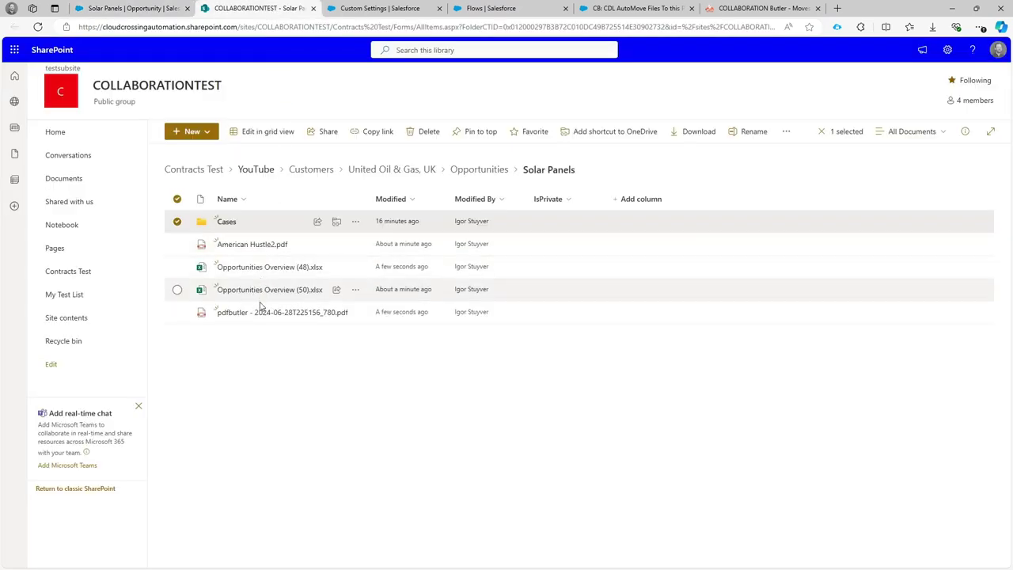
pyautogui.click(149, 8)
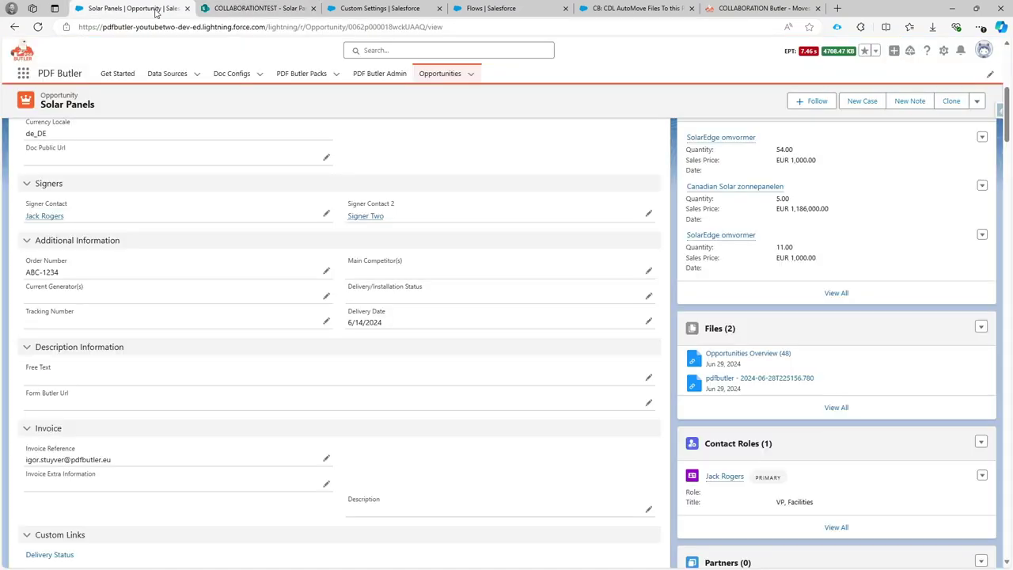
pyautogui.click(719, 354)
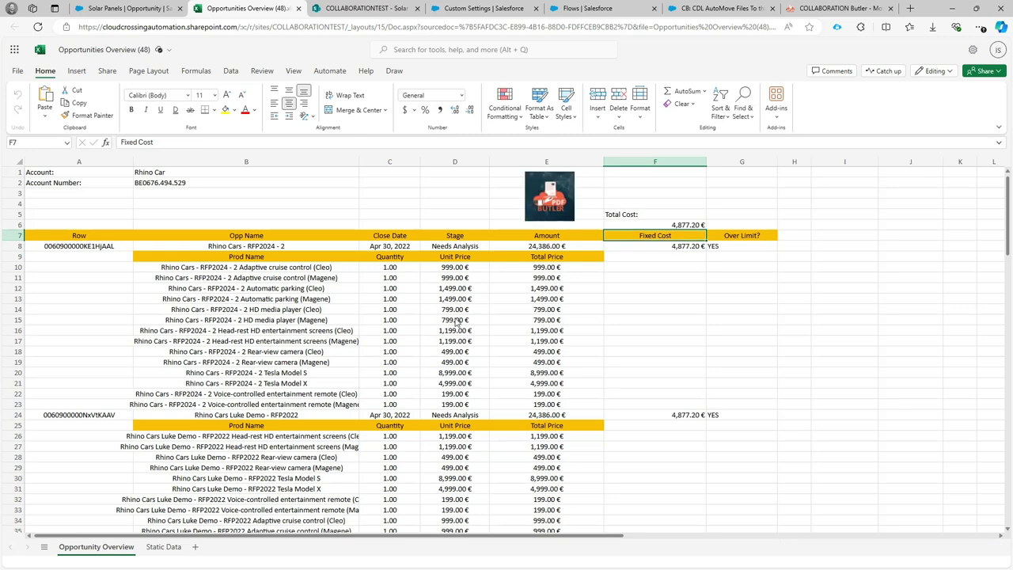
pyautogui.click(152, 11)
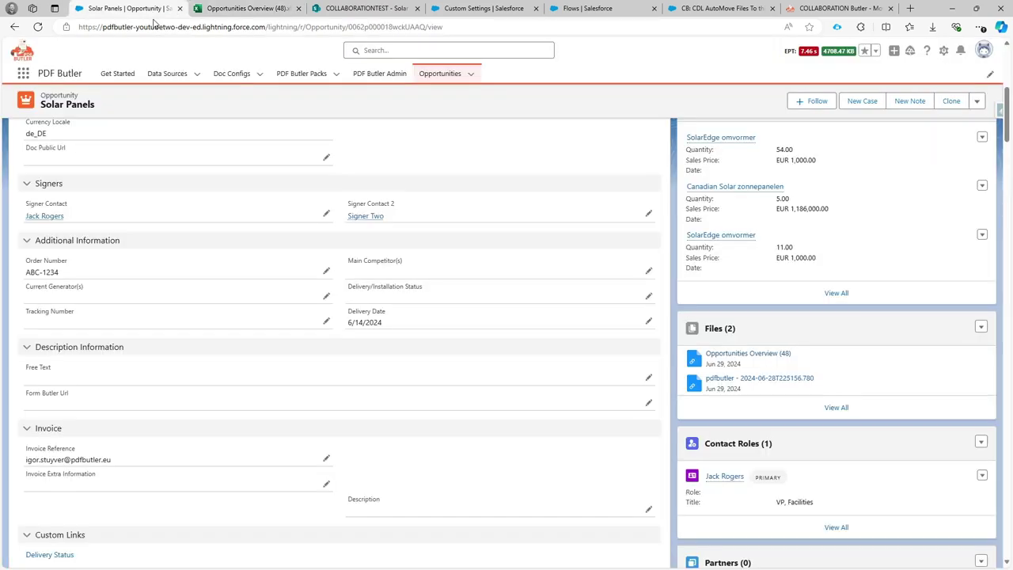